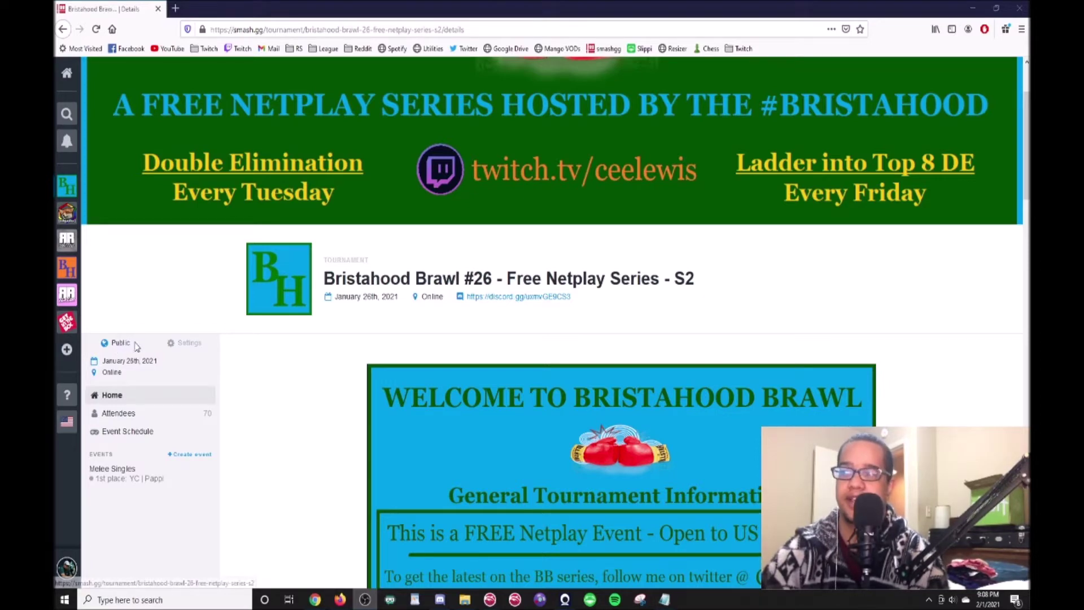
# Open the tournament's Pools & Seeding admin page and review the West Coast Bracket seeding and the available Melee Singles brackets
pyautogui.click(190, 343)
pyautogui.scroll(-3, 203, 275)
pyautogui.scroll(-2, 192, 274)
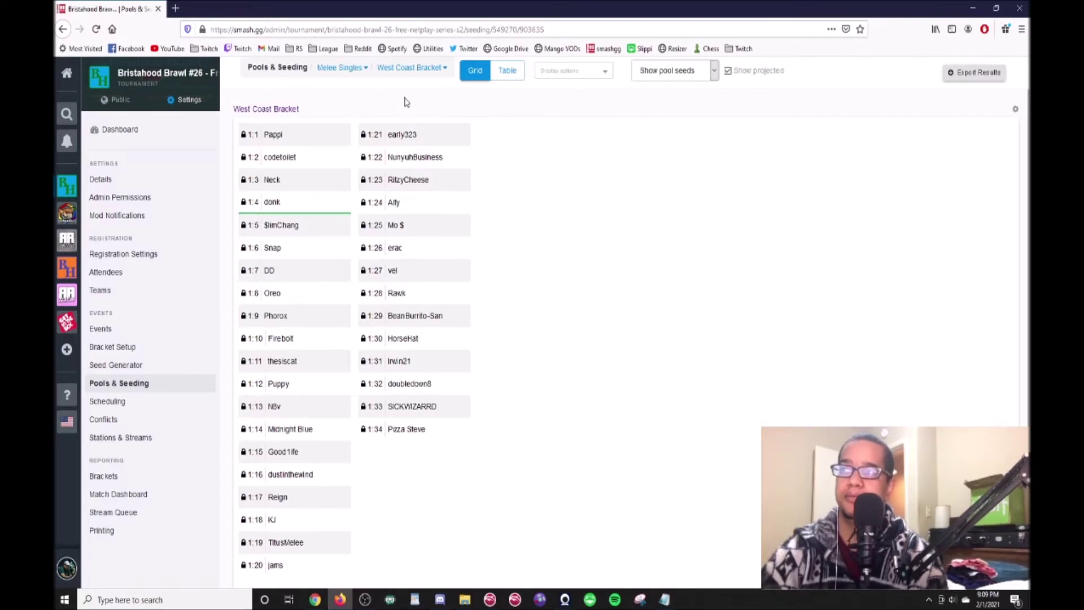
pyautogui.click(409, 69)
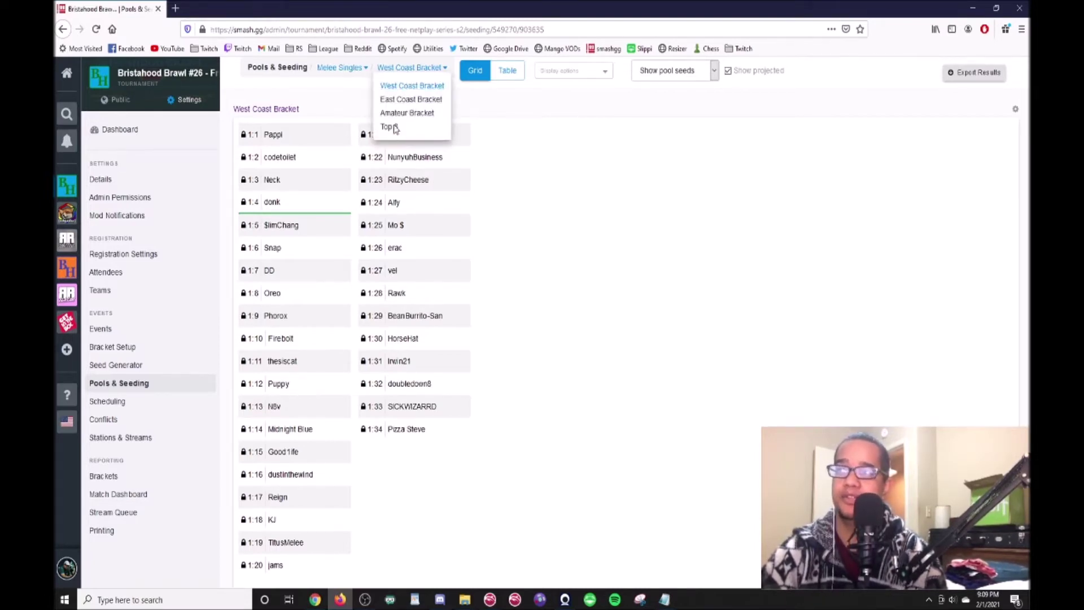
pyautogui.click(525, 186)
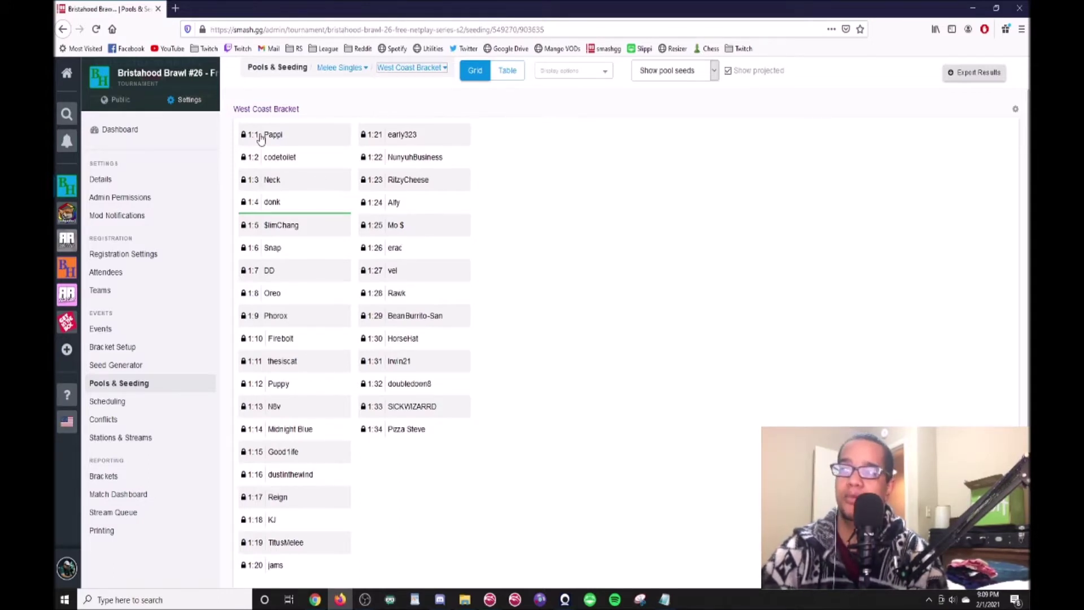
pyautogui.click(391, 228)
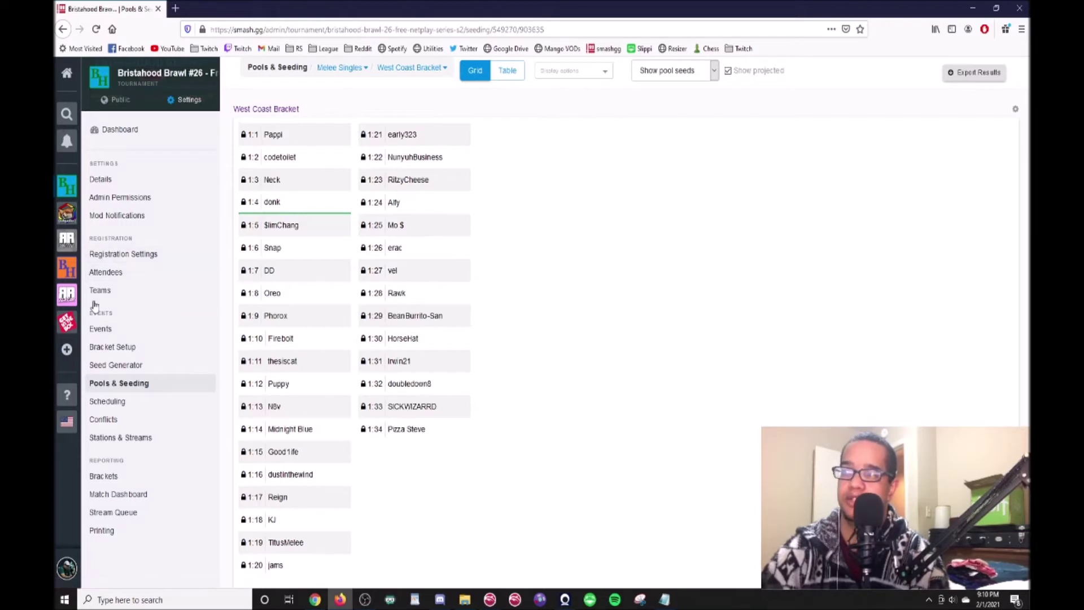
# Open the profile of the third-listed attendee from the tournament's attendee list and display their full results
pyautogui.click(113, 274)
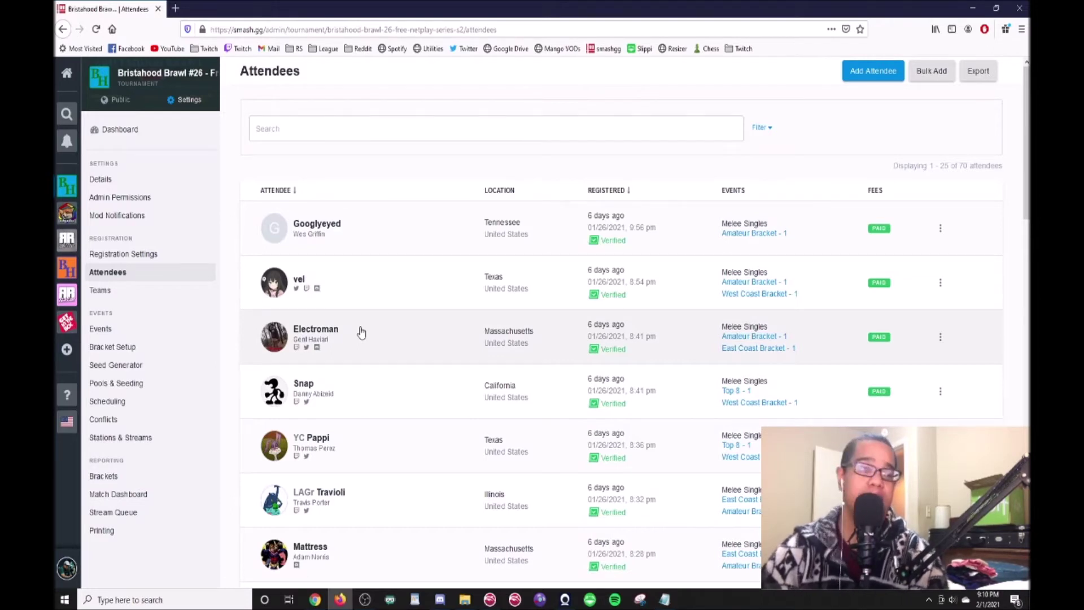
pyautogui.click(302, 370)
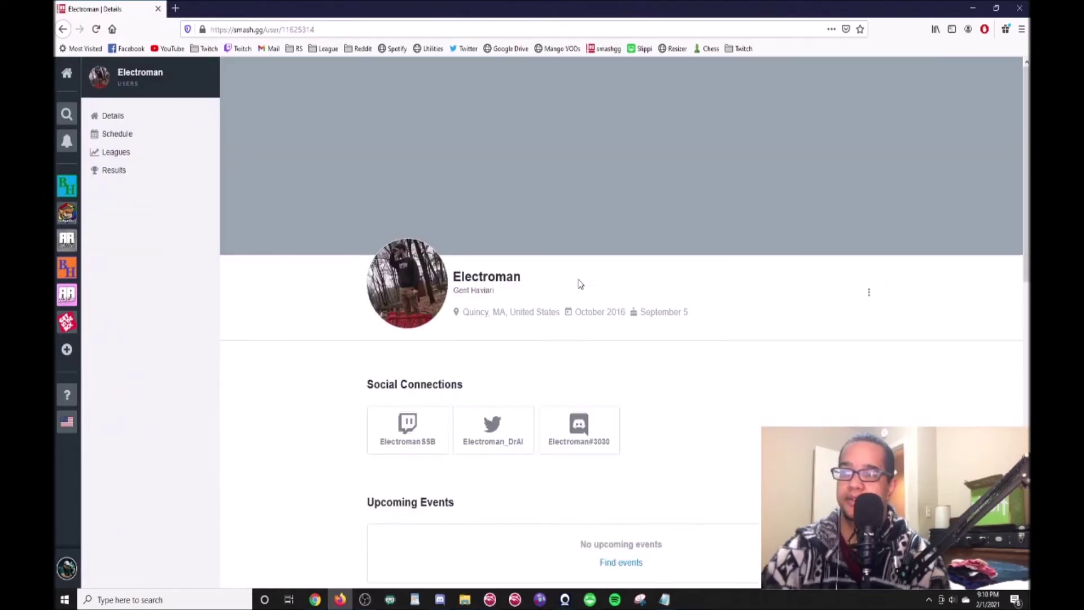
pyautogui.scroll(-6, 580, 283)
pyautogui.doubleClick(416, 264)
pyautogui.click(406, 434)
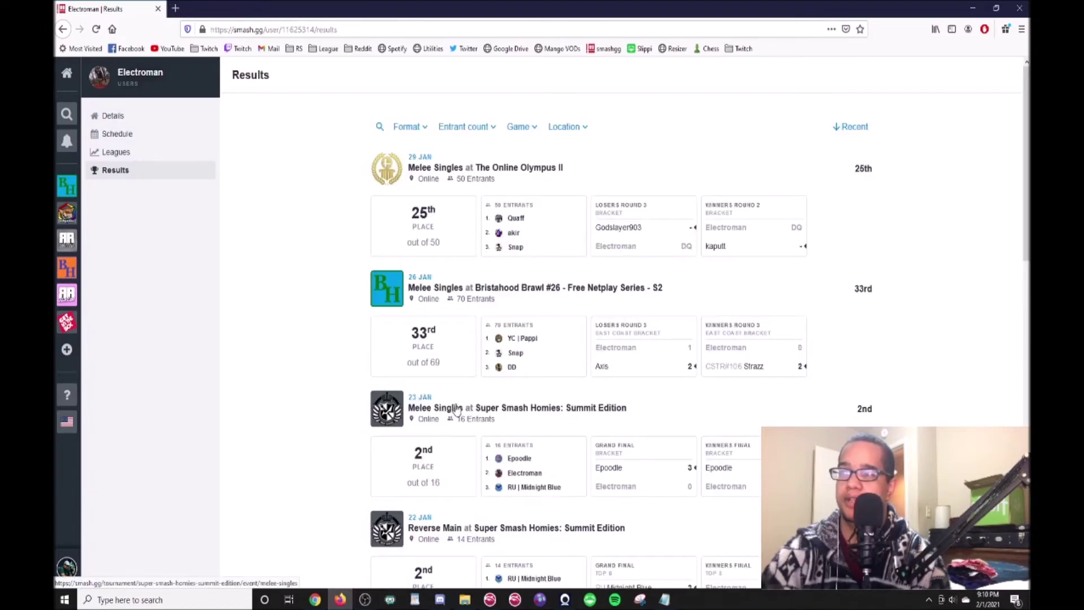
# Review the attendee's recent tournament results, comparing placements, entrant counts and set scores across events
pyautogui.scroll(-15, 457, 406)
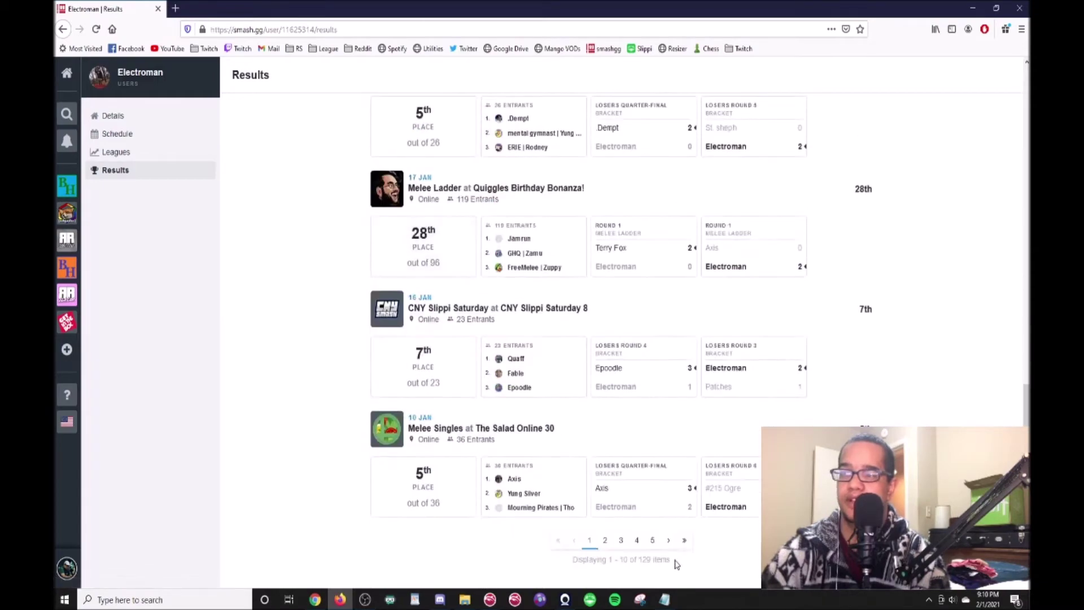
pyautogui.scroll(6, 528, 299)
pyautogui.scroll(8, 531, 308)
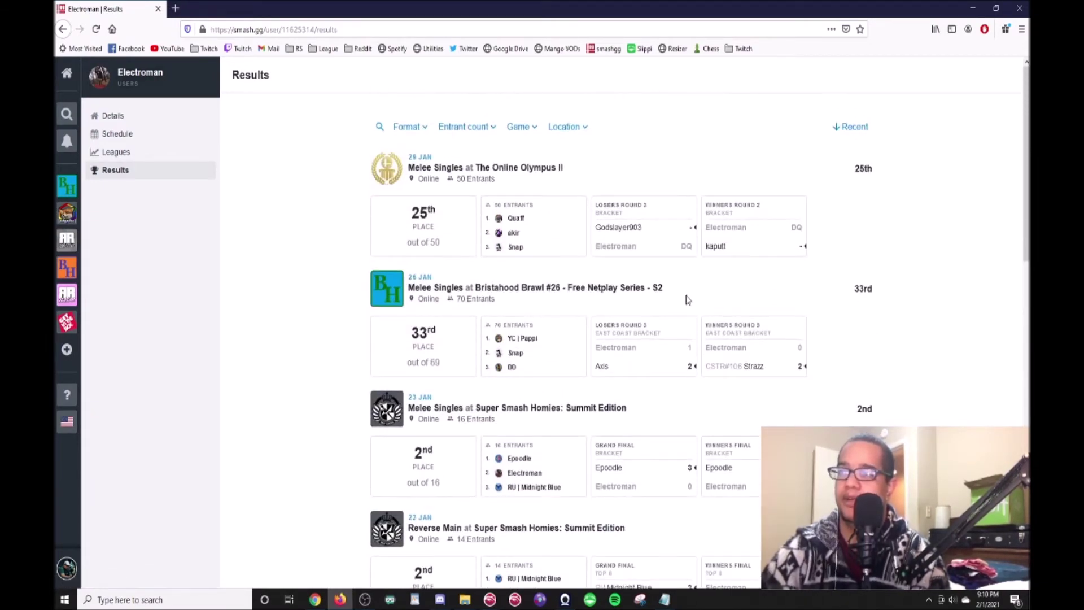
pyautogui.scroll(-6, 432, 246)
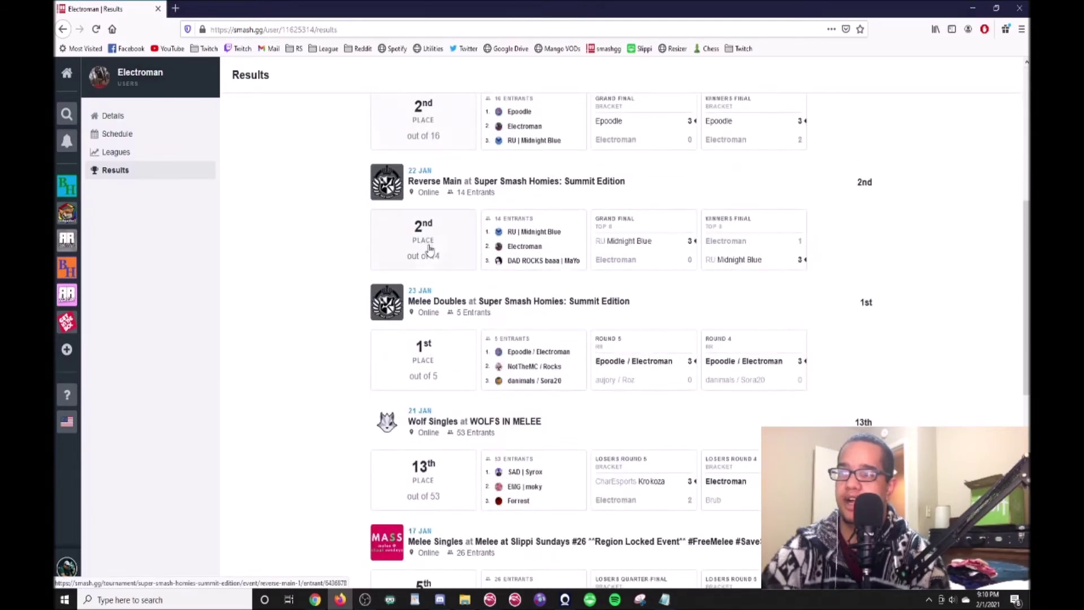
pyautogui.scroll(-3, 448, 319)
pyautogui.scroll(8, 439, 346)
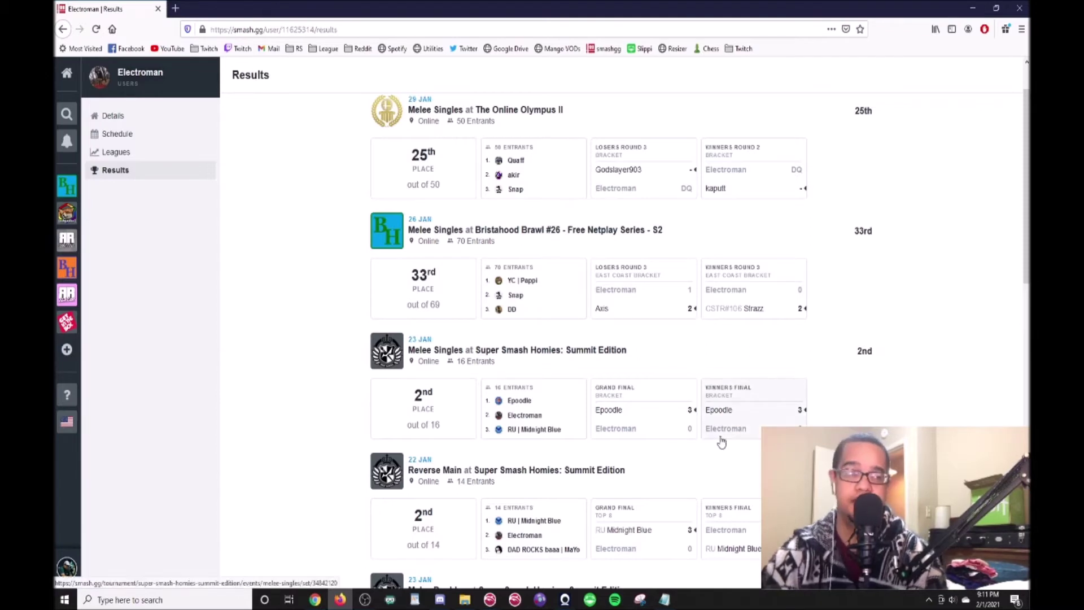
pyautogui.scroll(1, 396, 429)
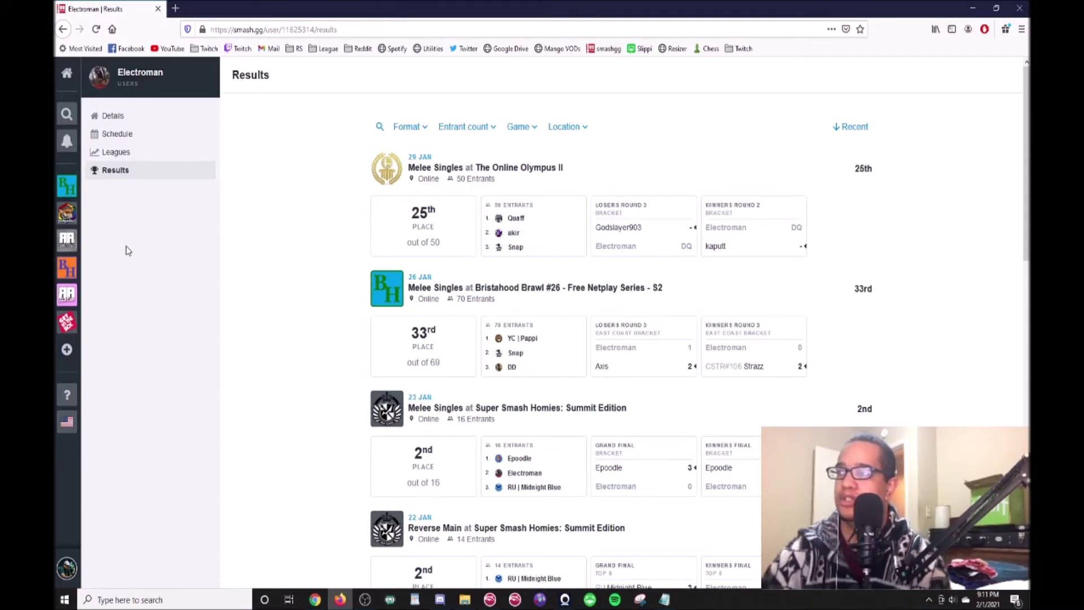
# Return to the Bristahood Brawl #26 admin settings, open its Brackets reporting page and check which Melee Singles brackets are available
pyautogui.click(66, 187)
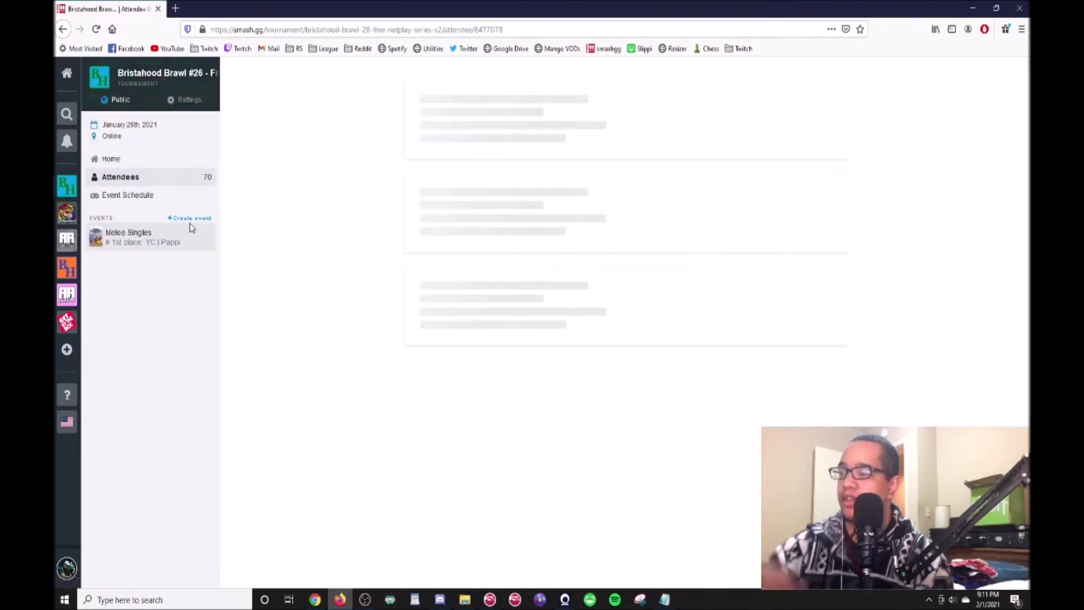
pyautogui.click(190, 103)
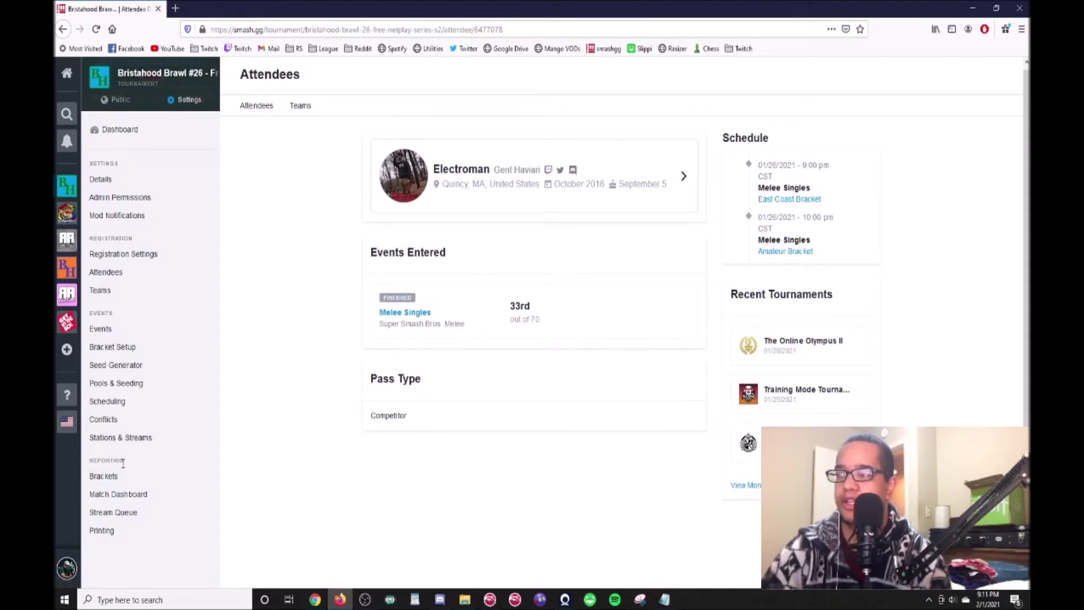
pyautogui.click(109, 476)
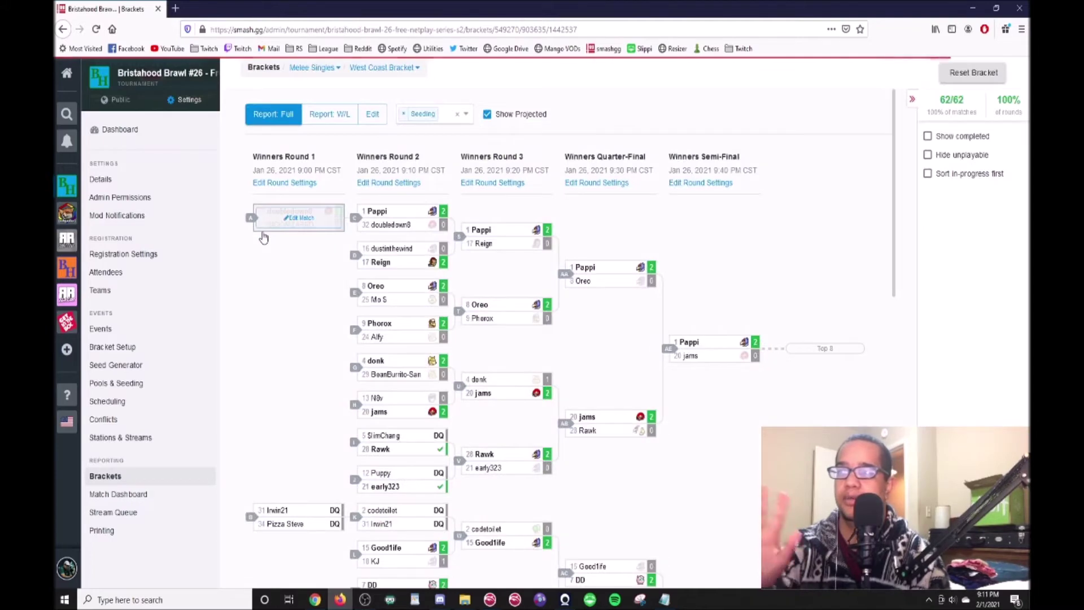
pyautogui.moveTo(325, 218)
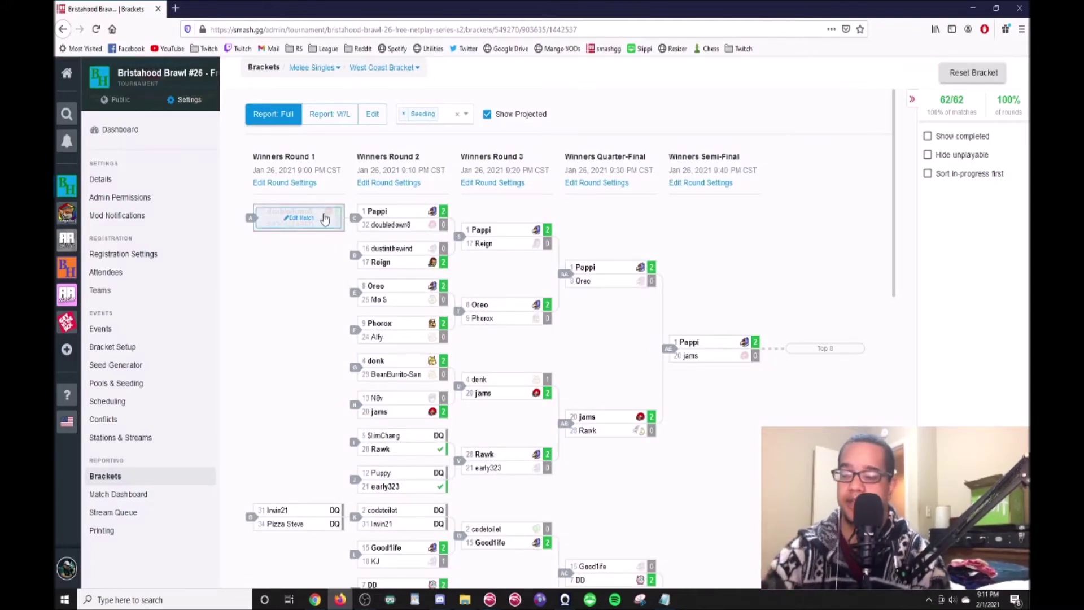
pyautogui.click(408, 73)
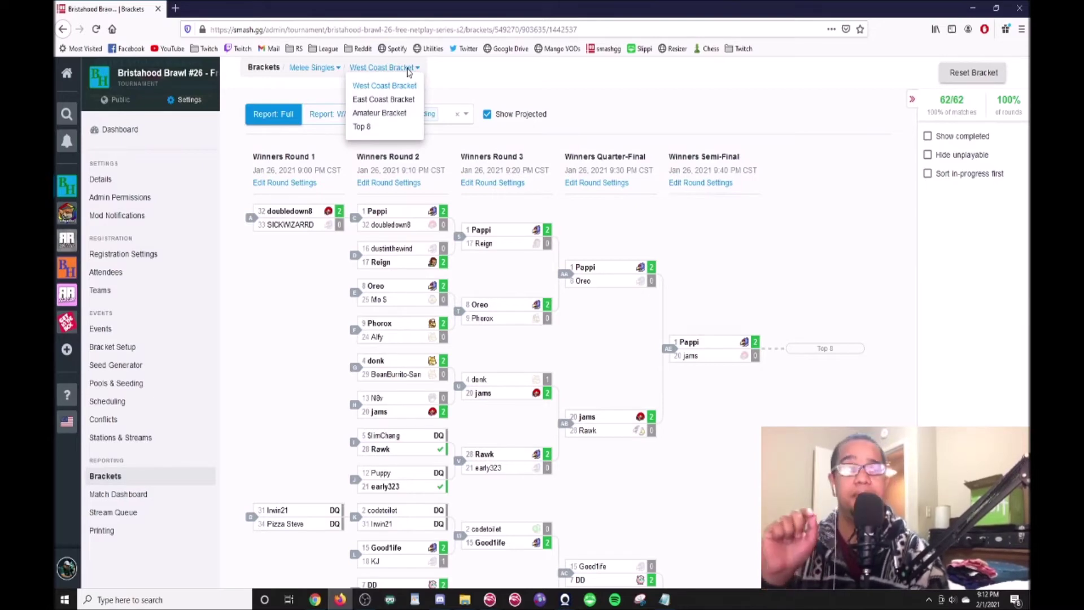
pyautogui.click(566, 90)
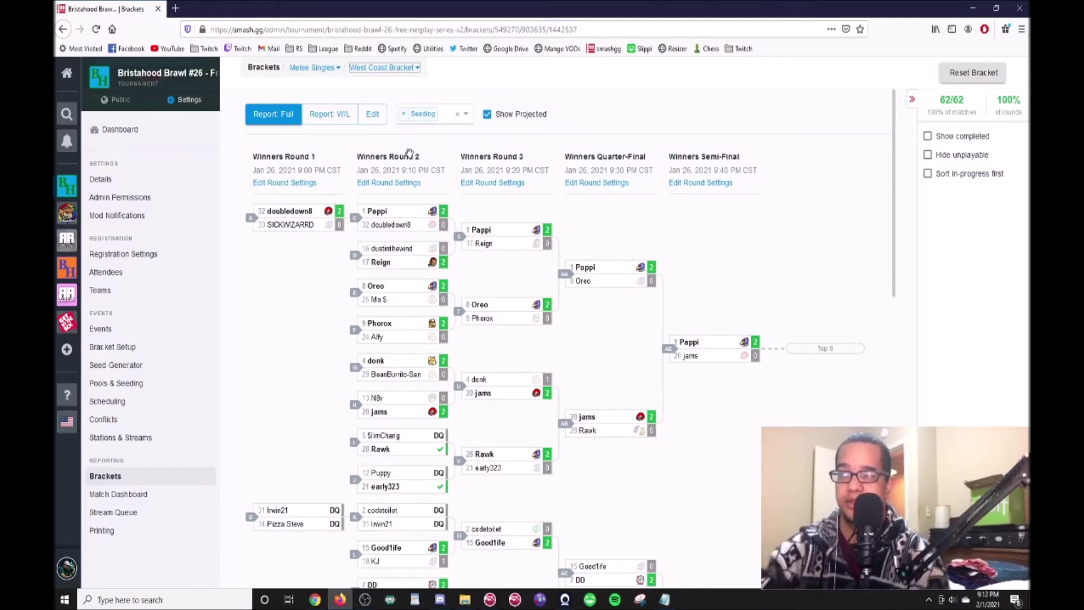
# Save the Winners Round 1 times with a 01/26/2021 09:00 pm start and 10-minute duration, updating all groups in wave and subsequent rounds
pyautogui.scroll(-1, 395, 185)
pyautogui.moveTo(404, 184)
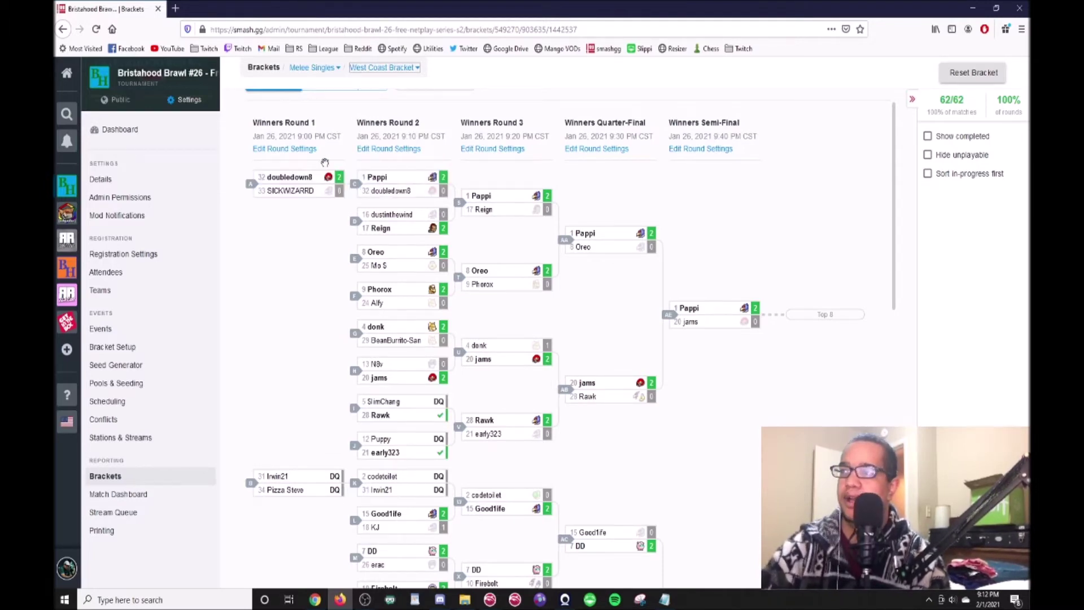
pyautogui.click(283, 150)
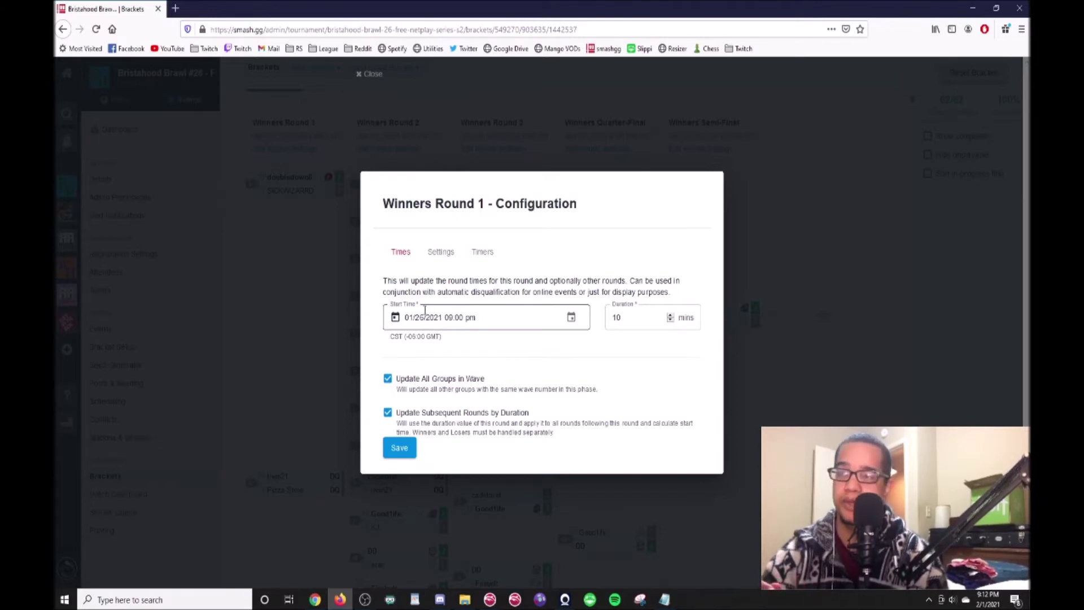
pyautogui.click(636, 325)
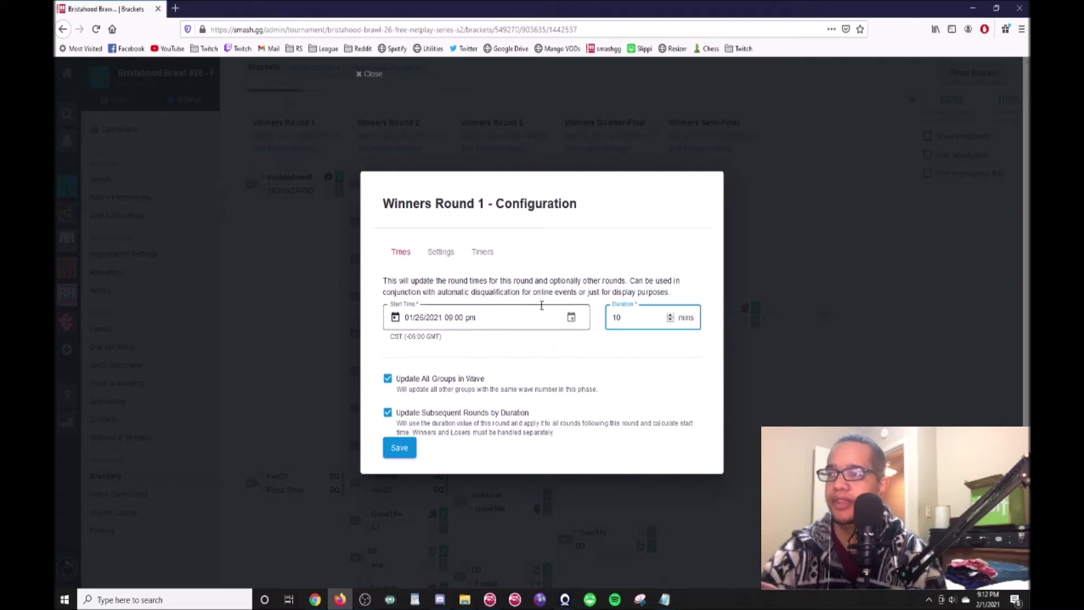
pyautogui.click(401, 447)
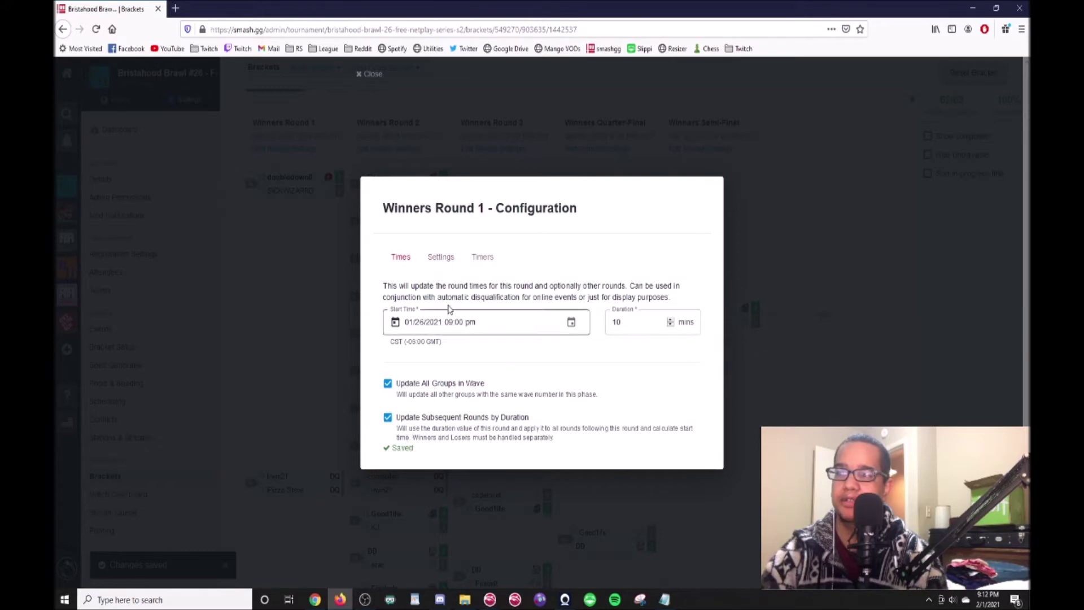
# Save the Winners Round 1 set format as Best Of 3, with updates to all groups in wave and subsequent rounds enabled
pyautogui.click(439, 257)
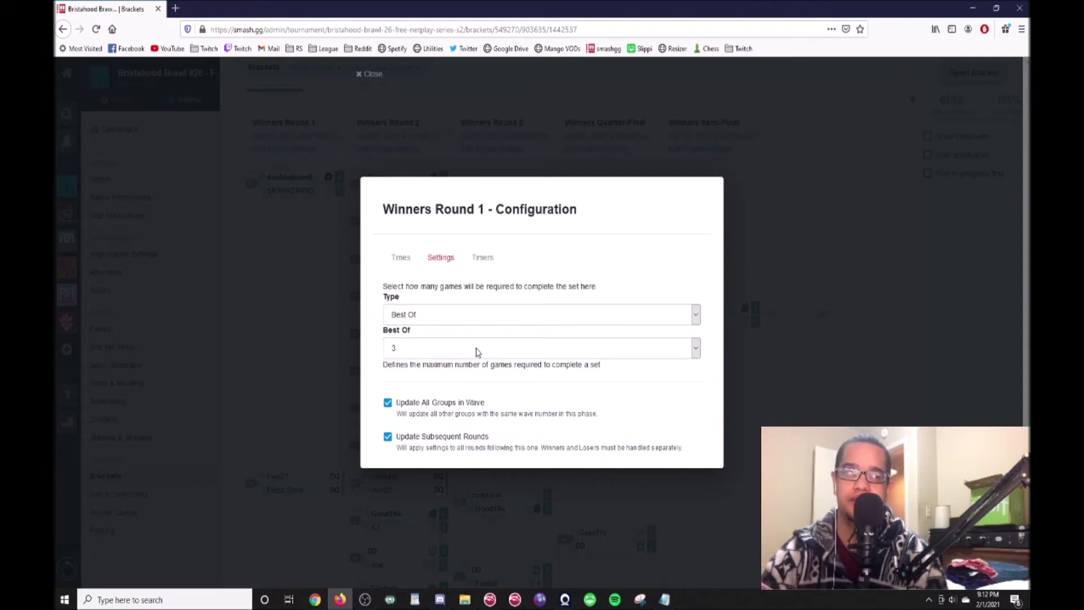
pyautogui.click(414, 317)
pyautogui.click(410, 349)
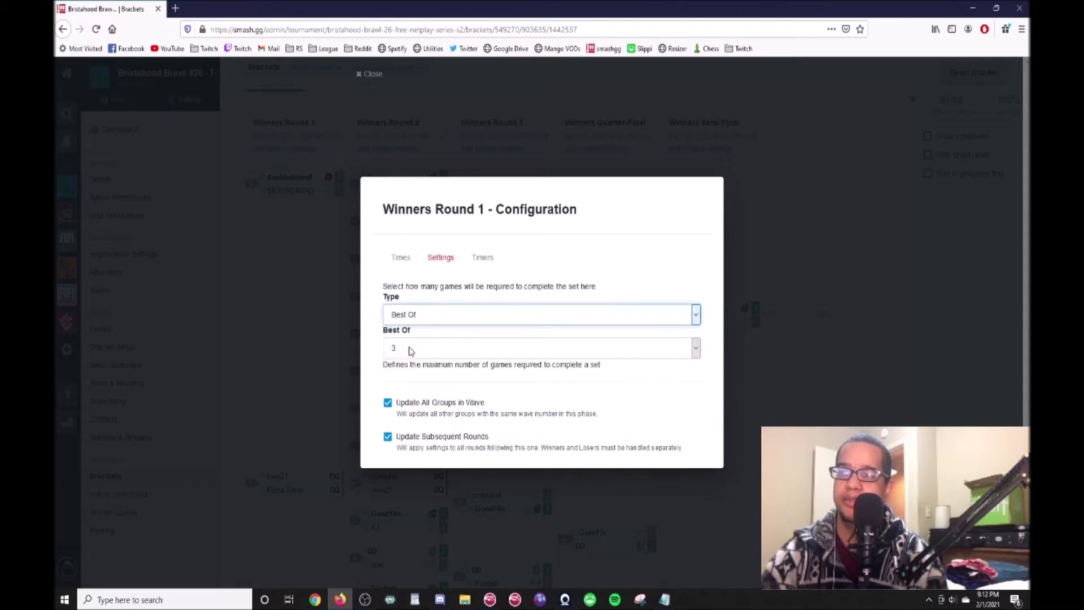
pyautogui.click(409, 356)
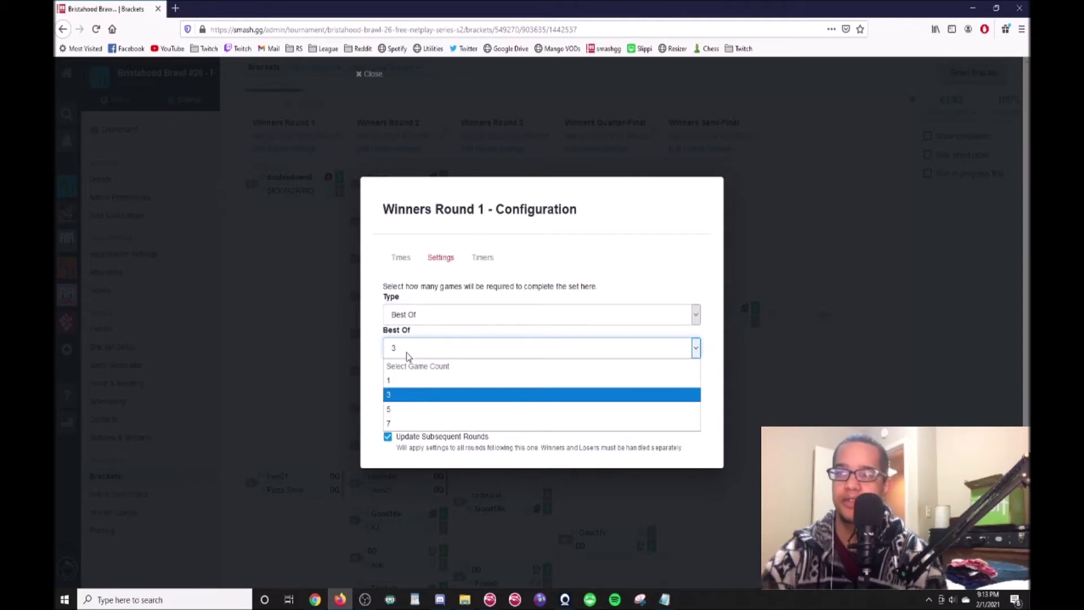
pyautogui.click(402, 398)
pyautogui.click(557, 402)
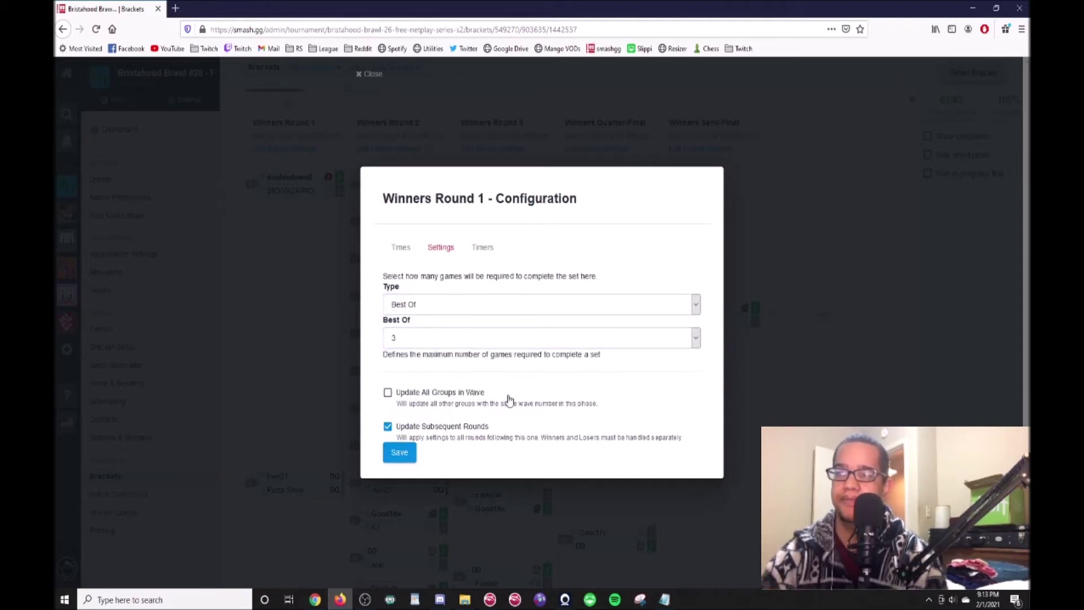
pyautogui.click(448, 398)
pyautogui.click(405, 452)
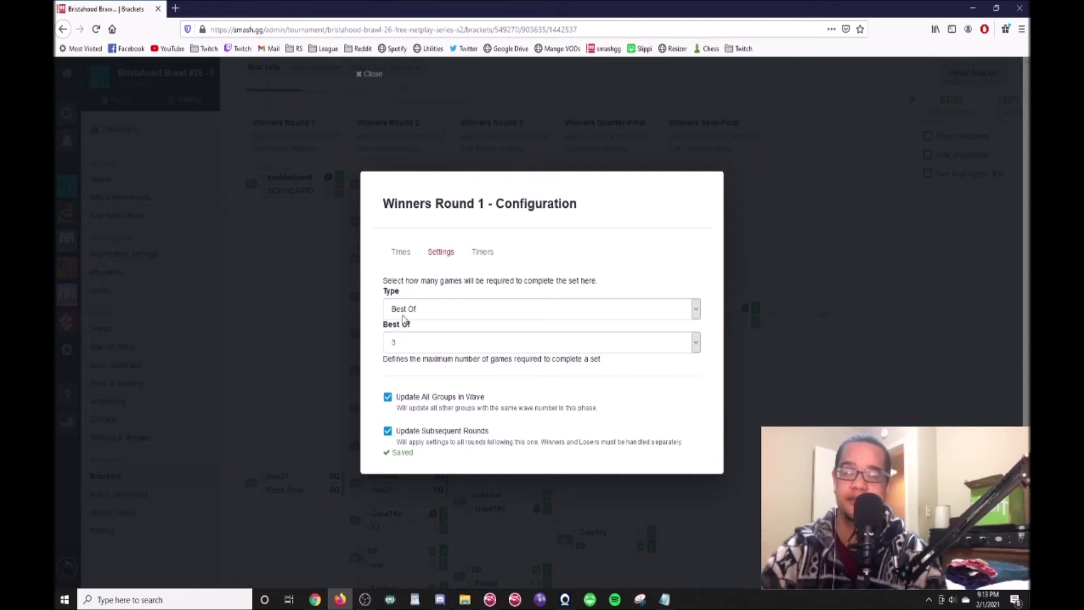
# Review the DQ, minimum verify and maximum verify timers for Winners Round 1, and close the round configuration
pyautogui.click(484, 257)
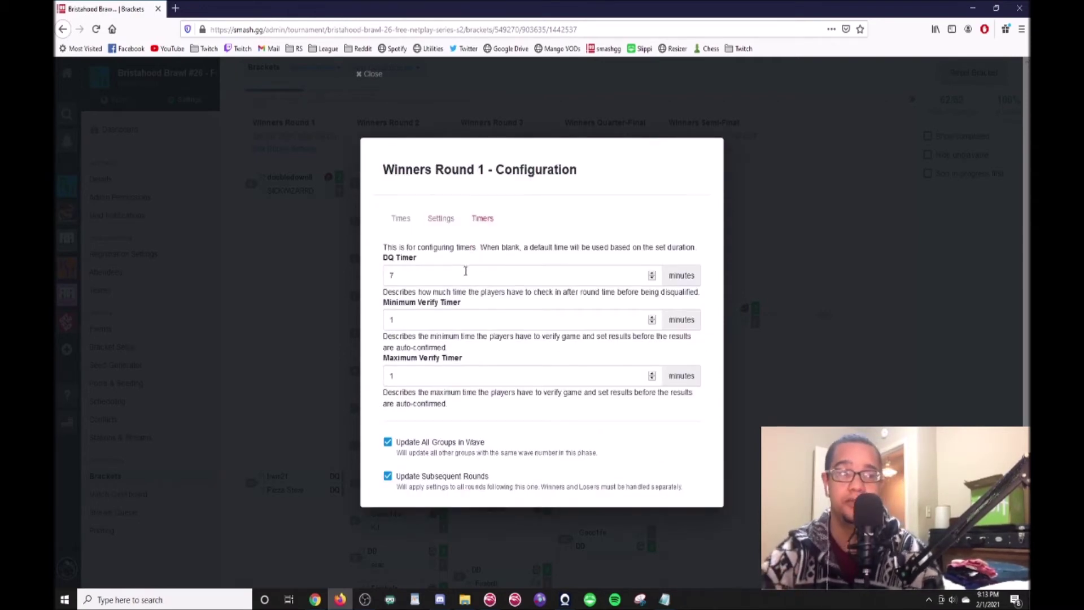
pyautogui.click(408, 279)
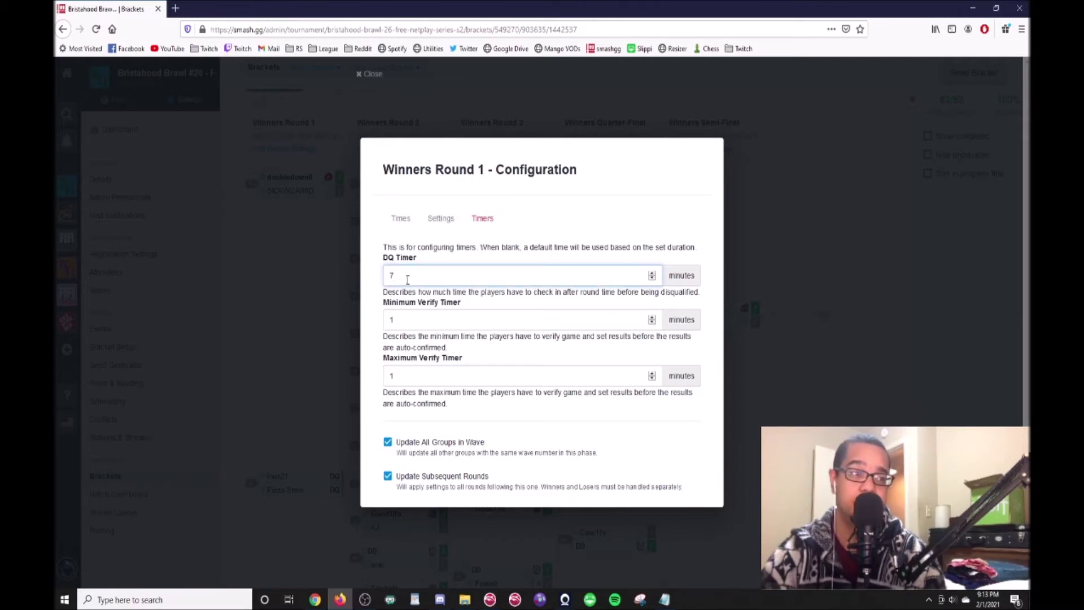
pyautogui.click(416, 323)
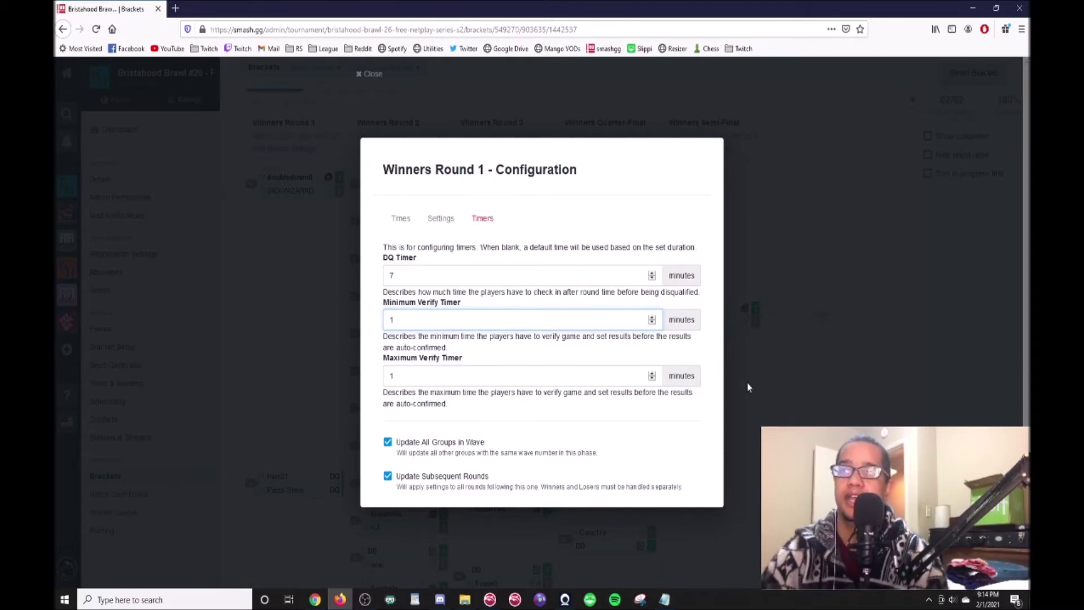
pyautogui.click(732, 370)
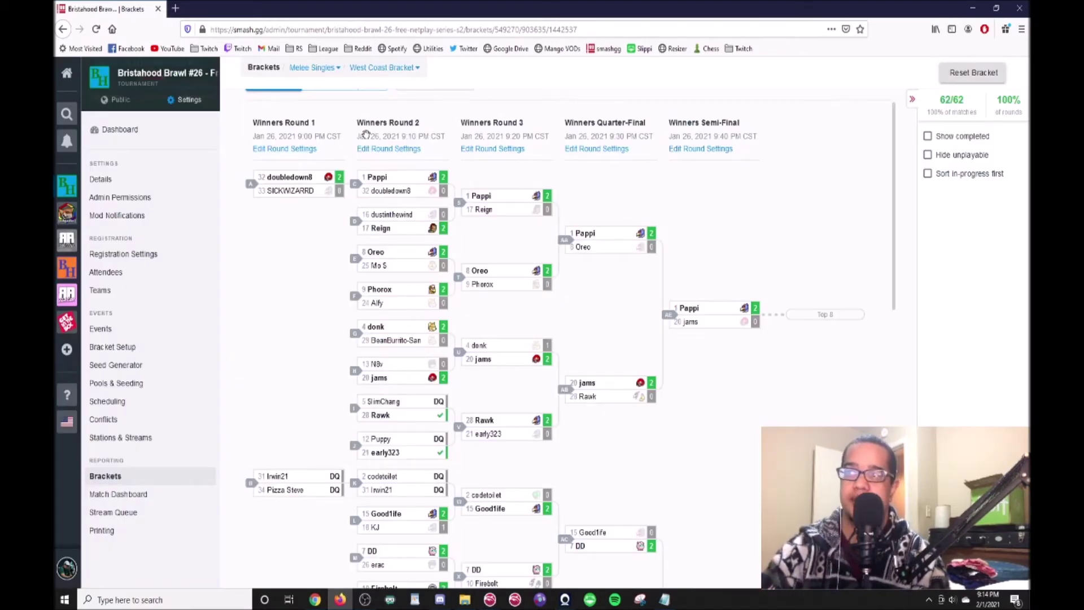
# Examine the losers rounds of the West Coast Bracket and compare their start times with the winners rounds
pyautogui.scroll(-2, 312, 303)
pyautogui.scroll(-6, 312, 303)
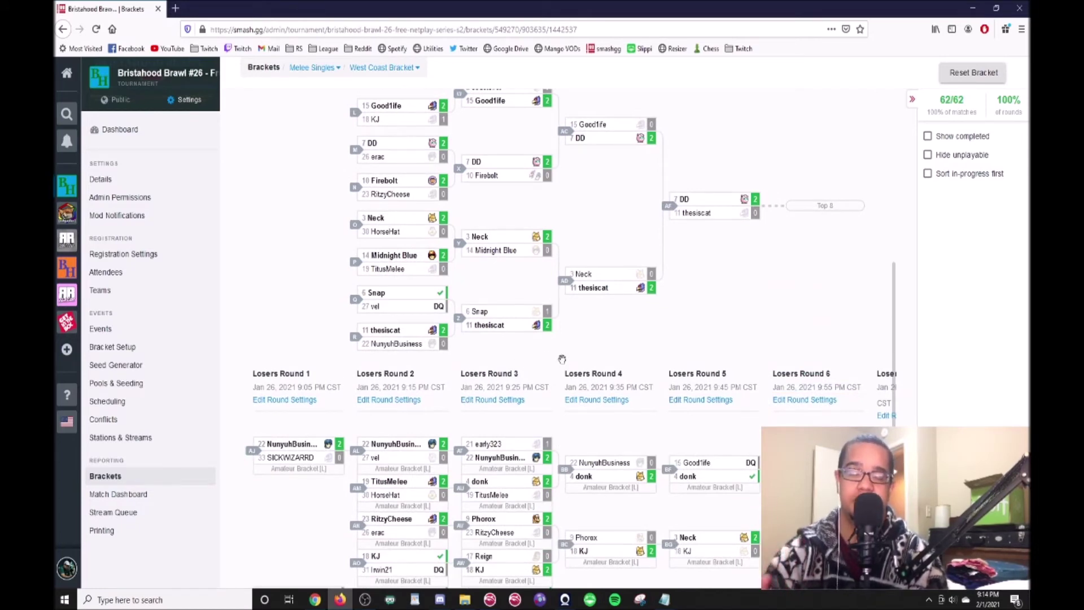
pyautogui.scroll(7, 556, 363)
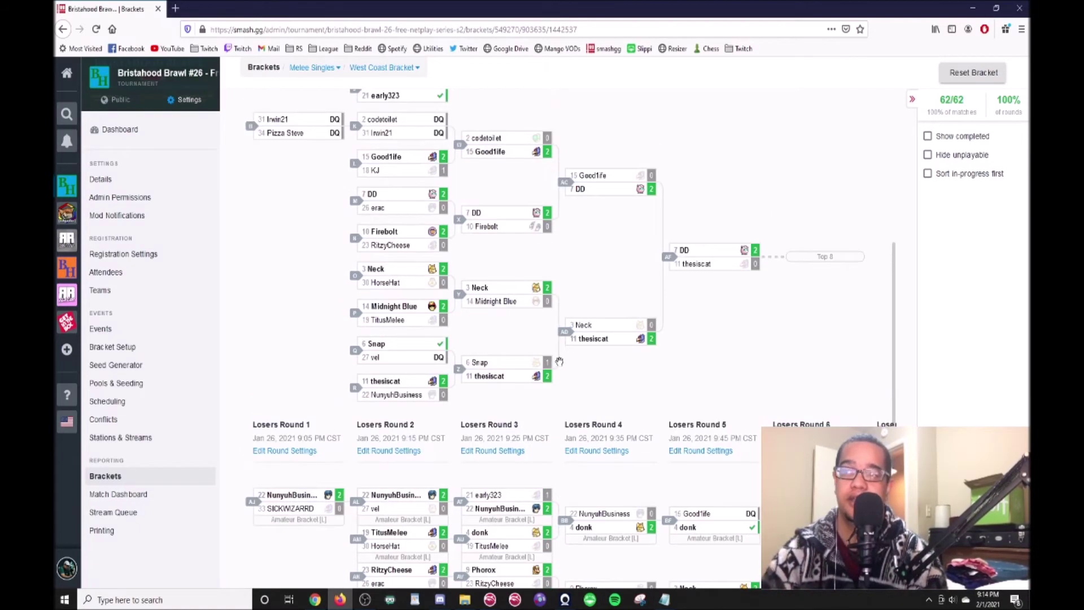
pyautogui.scroll(-8, 451, 302)
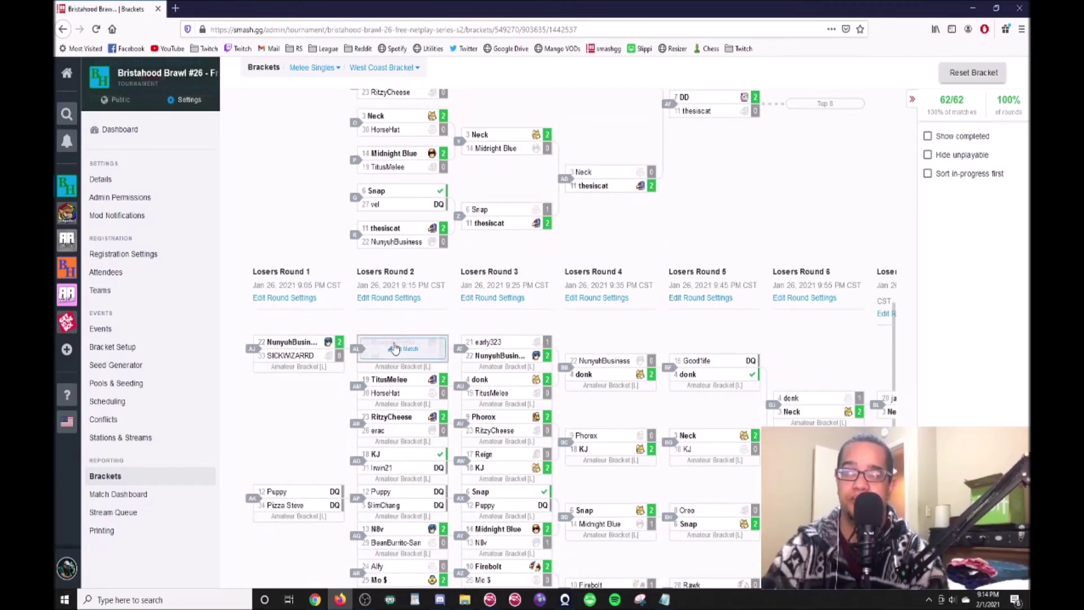
pyautogui.scroll(2, 398, 353)
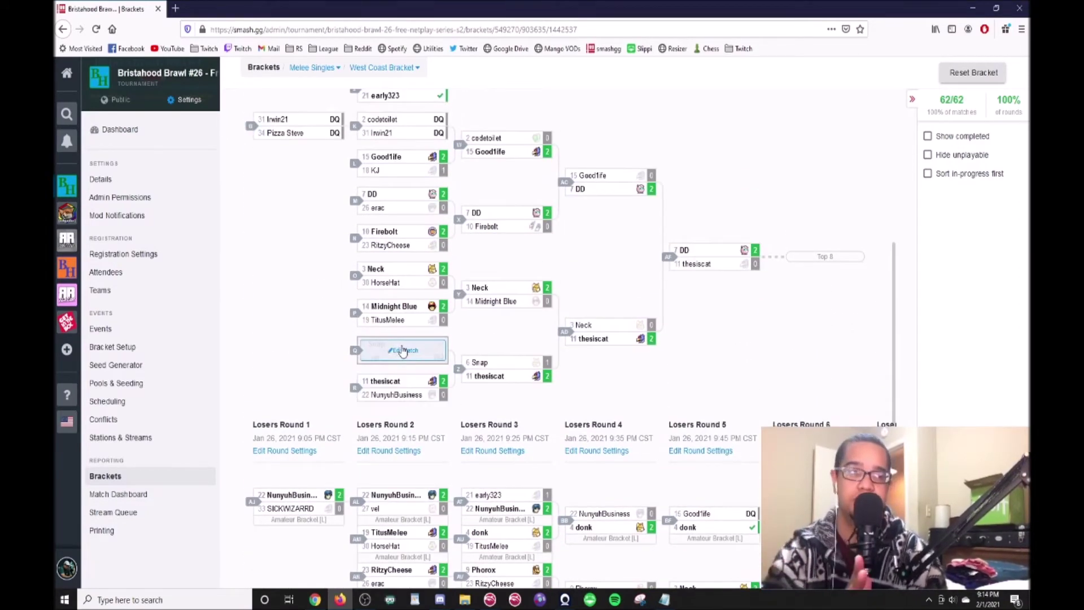
# Save the Winners Semi-Final set format as Best Of 5, with updates to all groups in wave and subsequent rounds enabled
pyautogui.scroll(5, 401, 352)
pyautogui.scroll(3, 400, 356)
pyautogui.scroll(-7, 395, 350)
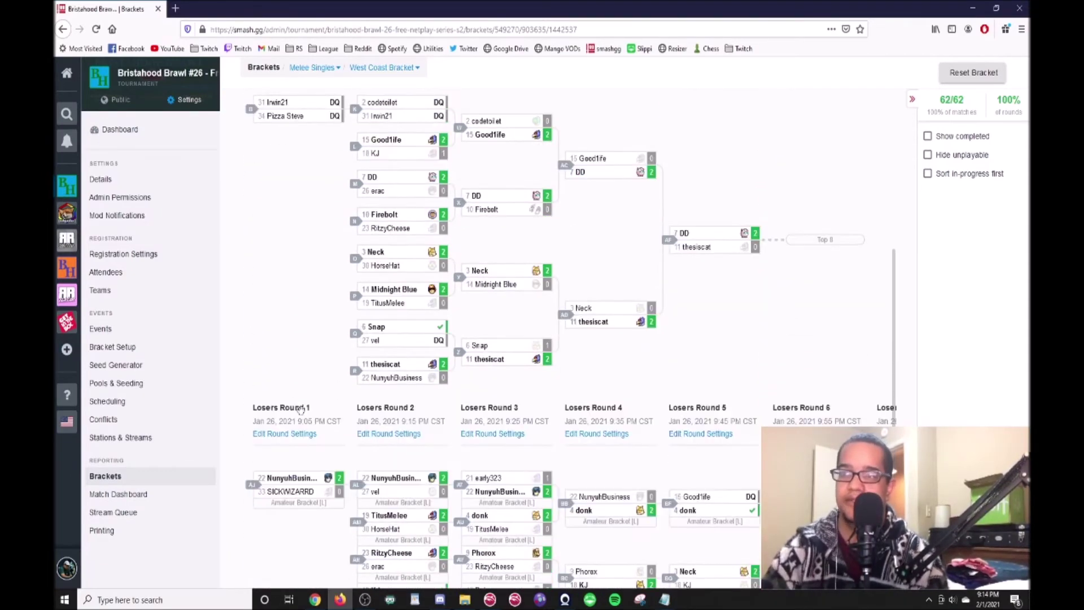
pyautogui.scroll(3, 621, 392)
pyautogui.scroll(4, 621, 391)
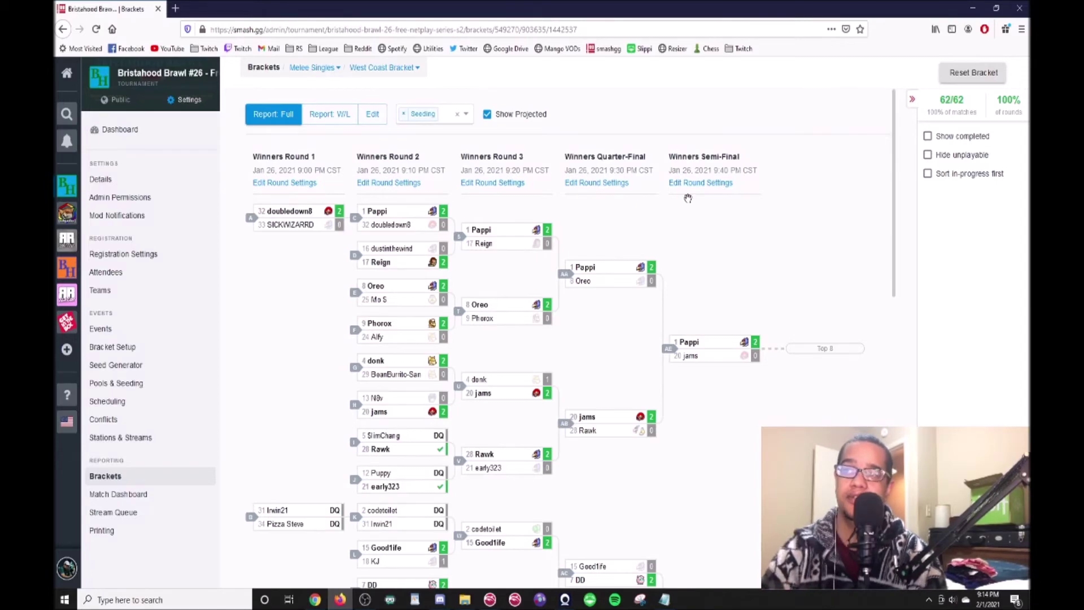
pyautogui.click(693, 186)
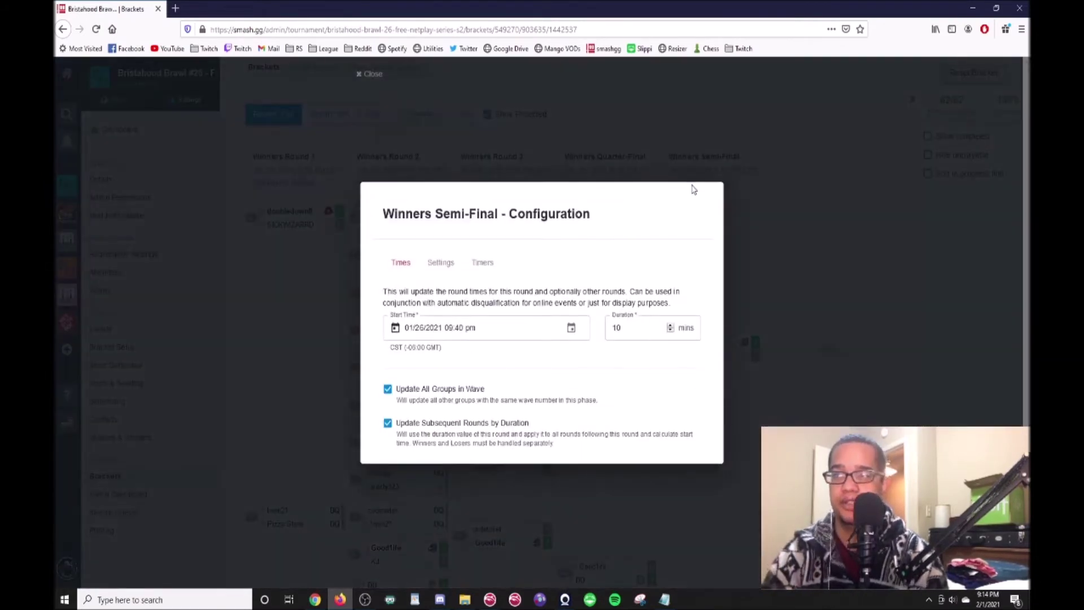
pyautogui.click(440, 262)
pyautogui.click(442, 345)
pyautogui.click(423, 408)
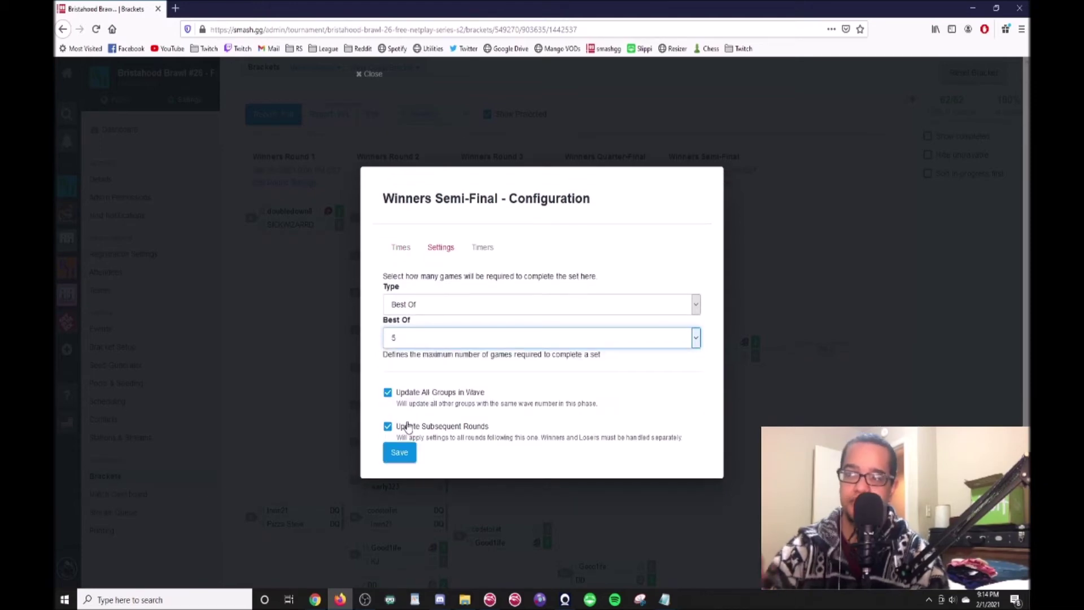
pyautogui.click(400, 453)
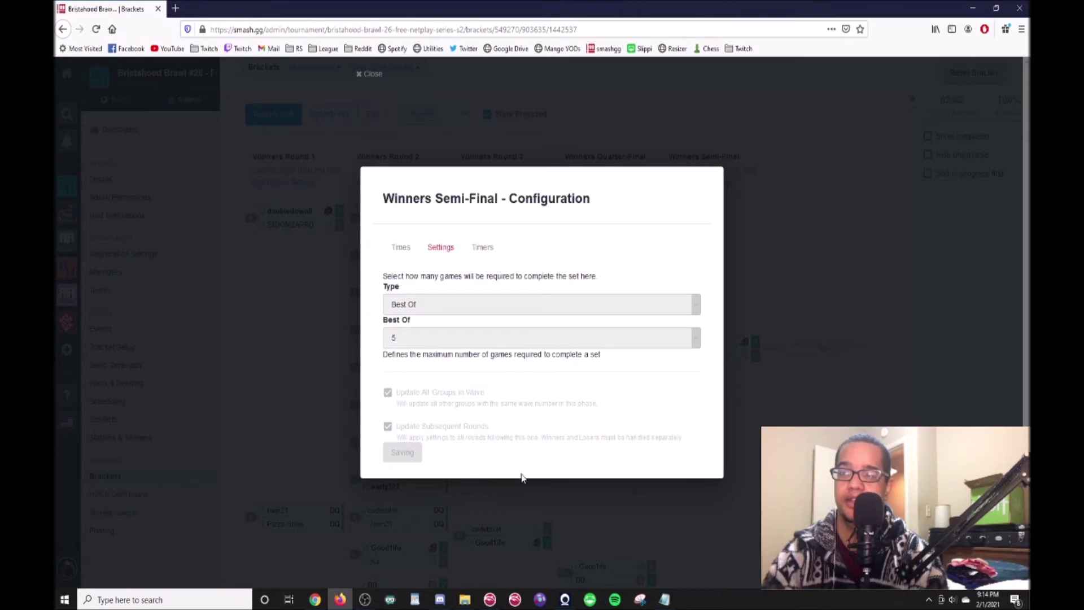
pyautogui.click(851, 400)
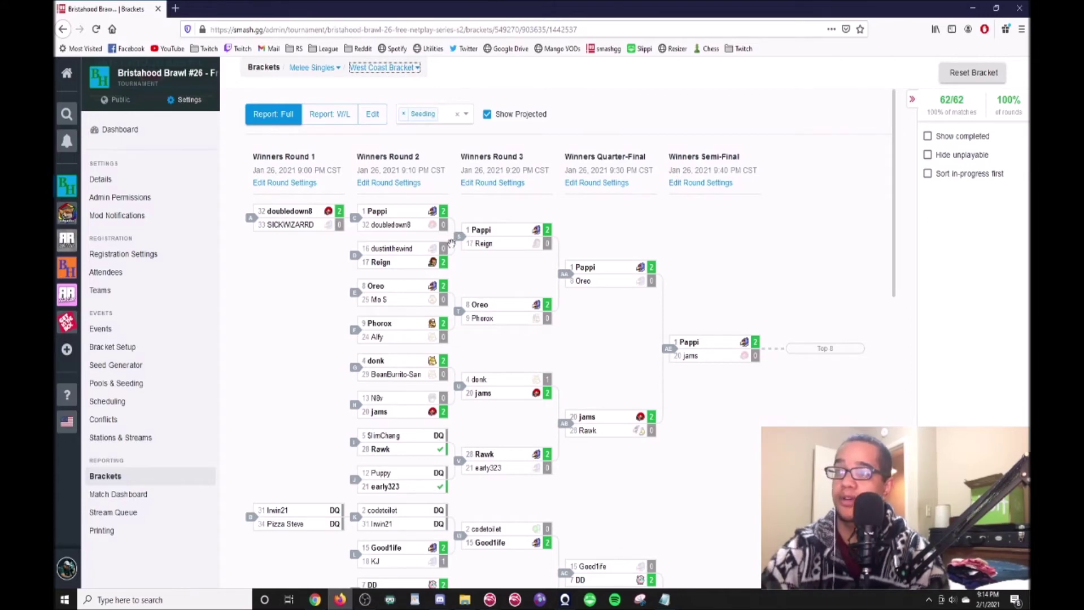
# Look over the West Coast Bracket's matches, and switch to the East Coast Bracket to examine its winners rounds
pyautogui.moveTo(482, 237)
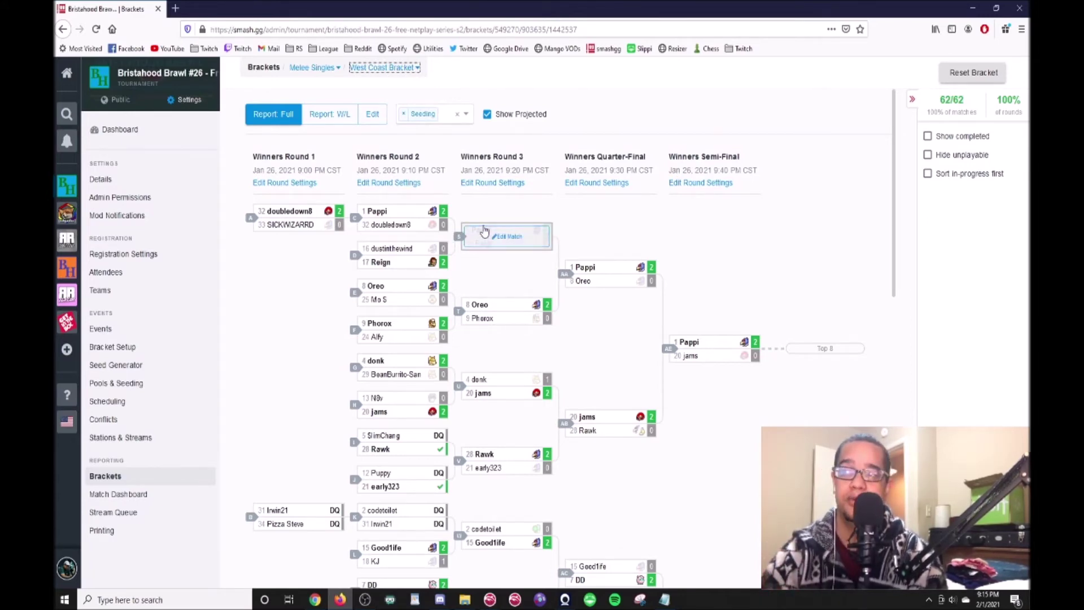
pyautogui.scroll(-5, 484, 237)
pyautogui.scroll(6, 484, 235)
pyautogui.scroll(1, 467, 266)
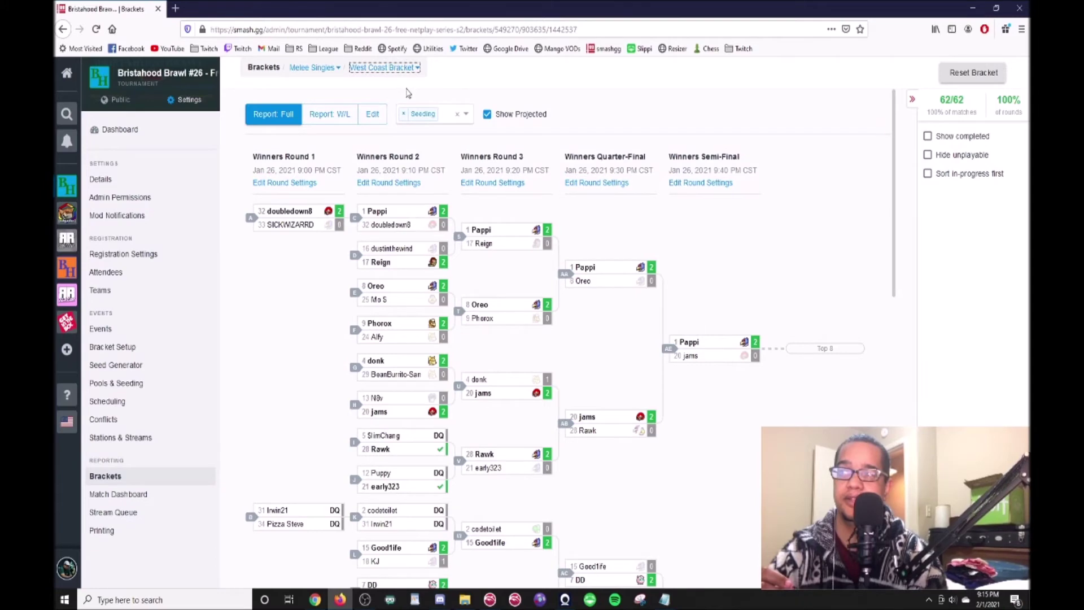
pyautogui.click(405, 74)
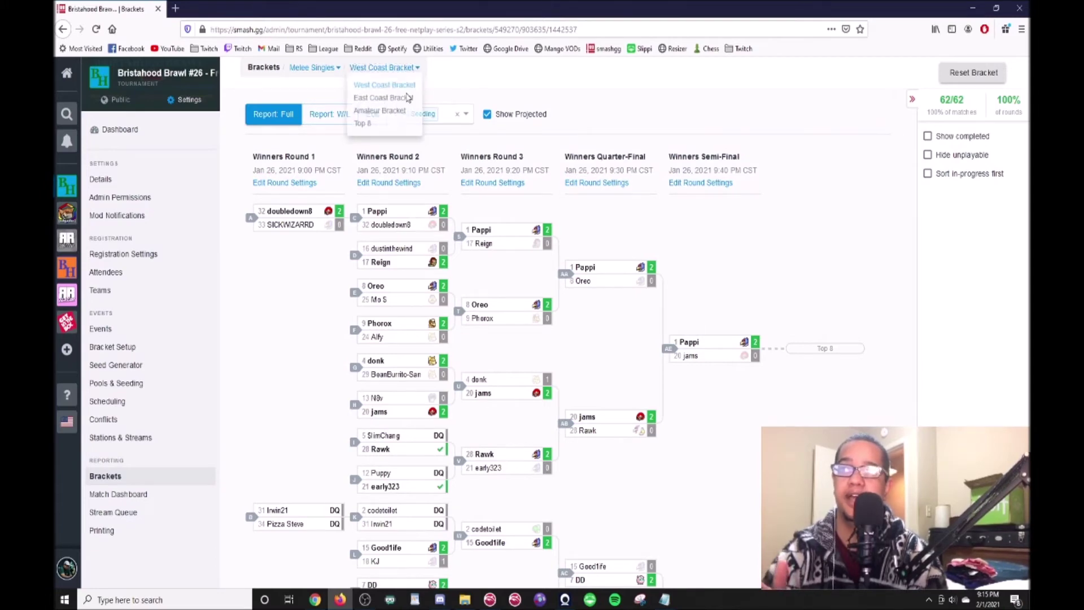
pyautogui.click(402, 102)
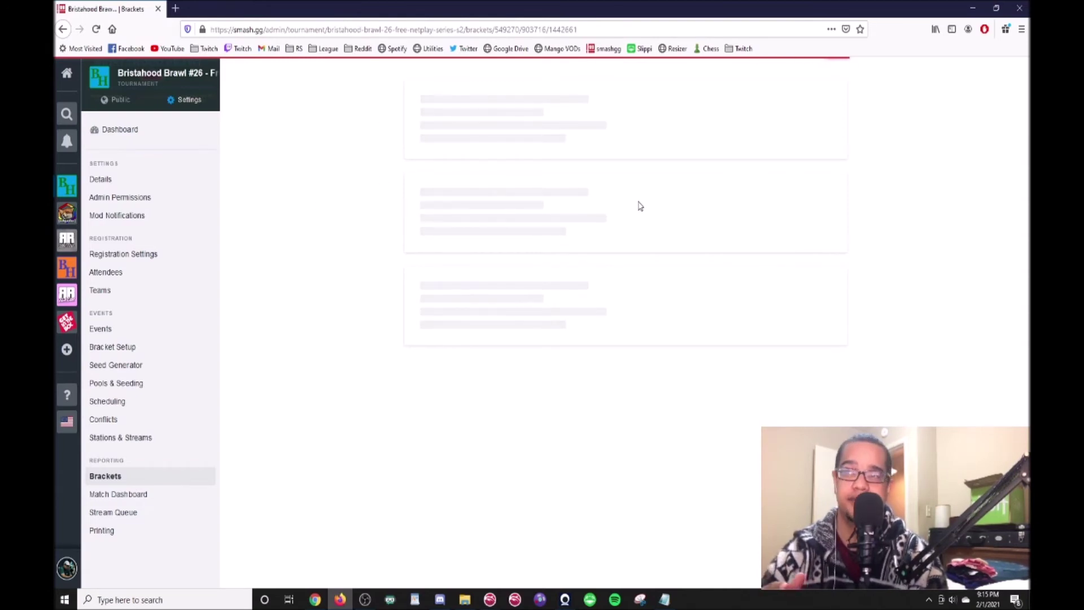
pyautogui.scroll(-1, 678, 291)
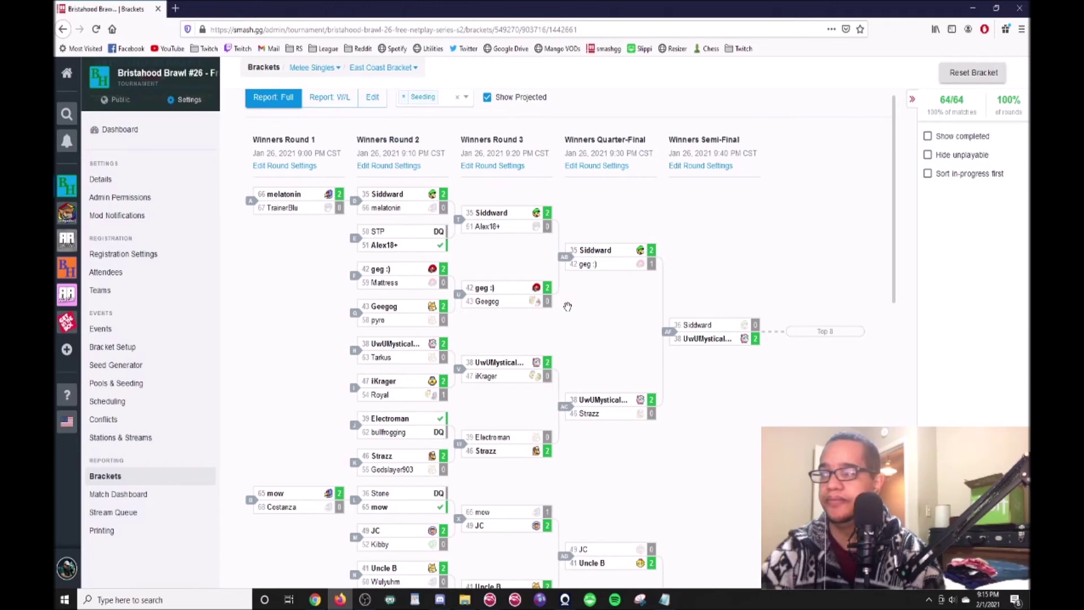
pyautogui.moveTo(439, 510)
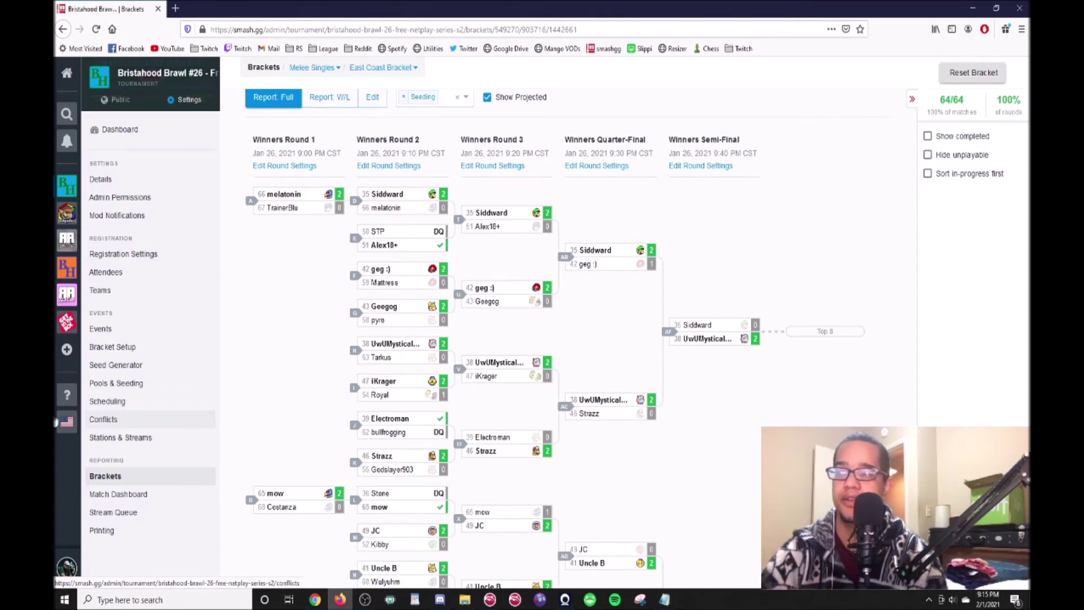
# Go to the Match Dashboard and open the recent Amateur Bracket Winners Quarter-Final match's reported results for editing
pyautogui.click(125, 497)
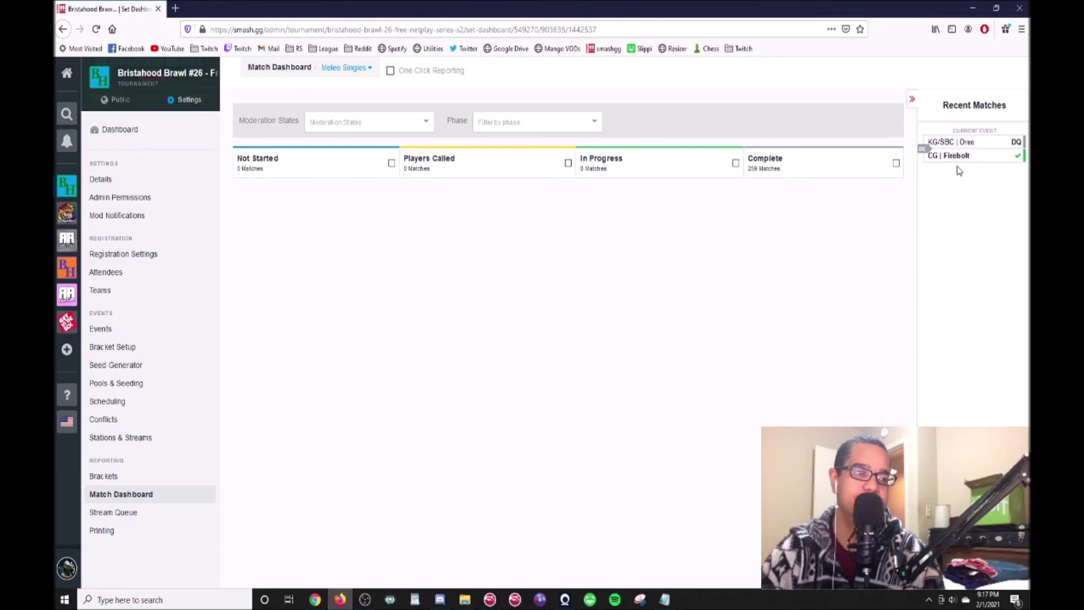
pyautogui.moveTo(967, 164)
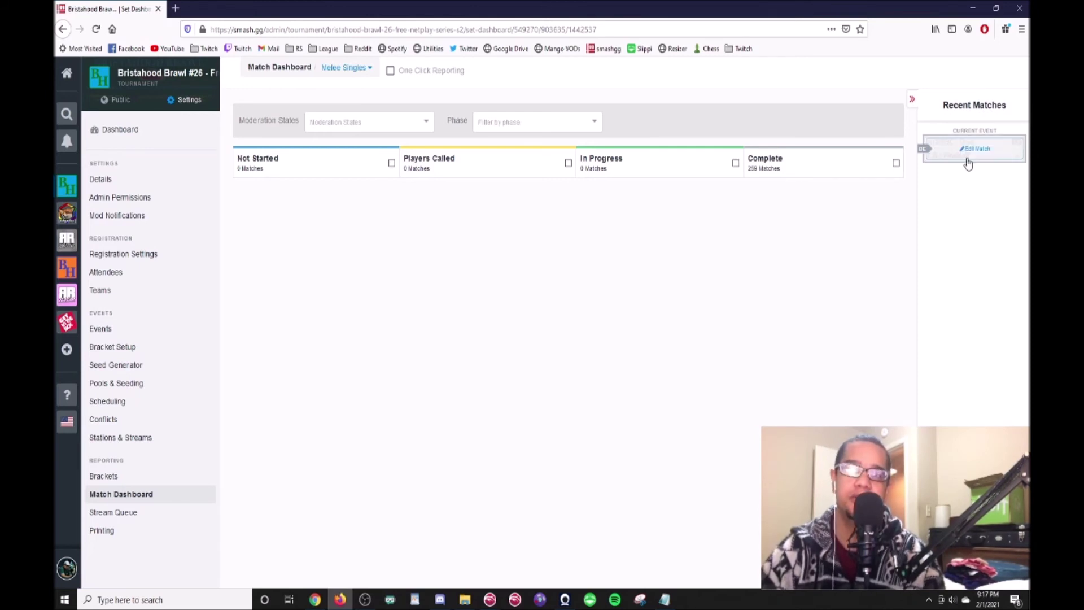
pyautogui.click(972, 150)
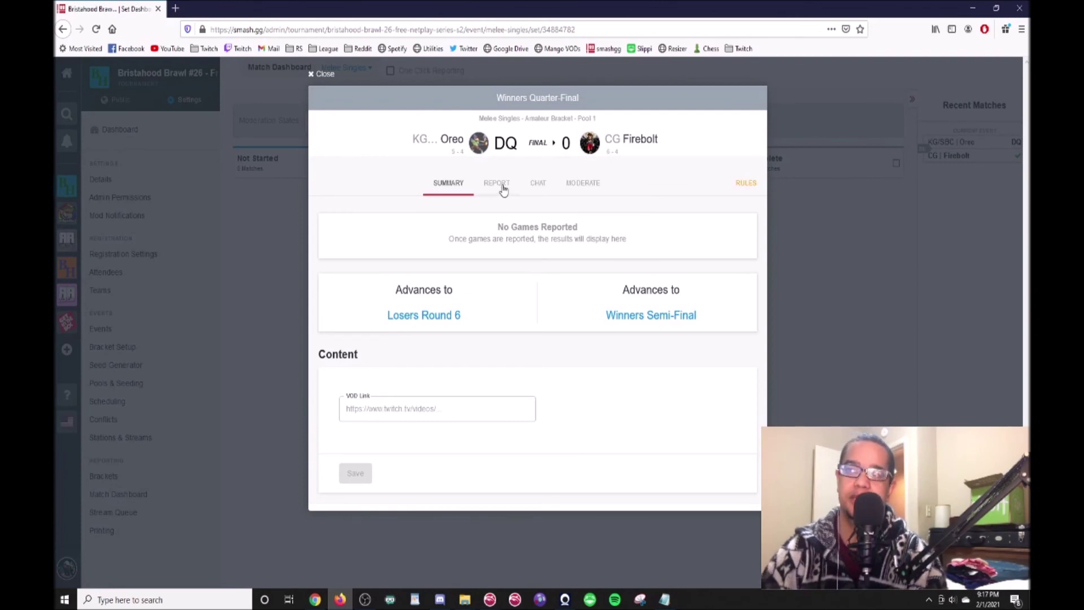
pyautogui.click(504, 190)
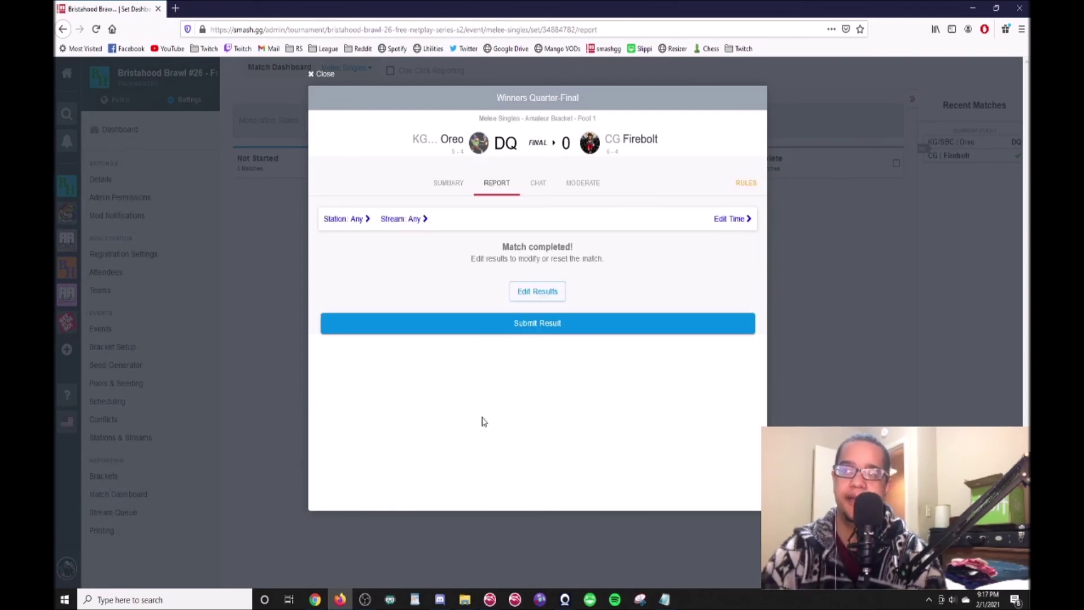
pyautogui.click(547, 297)
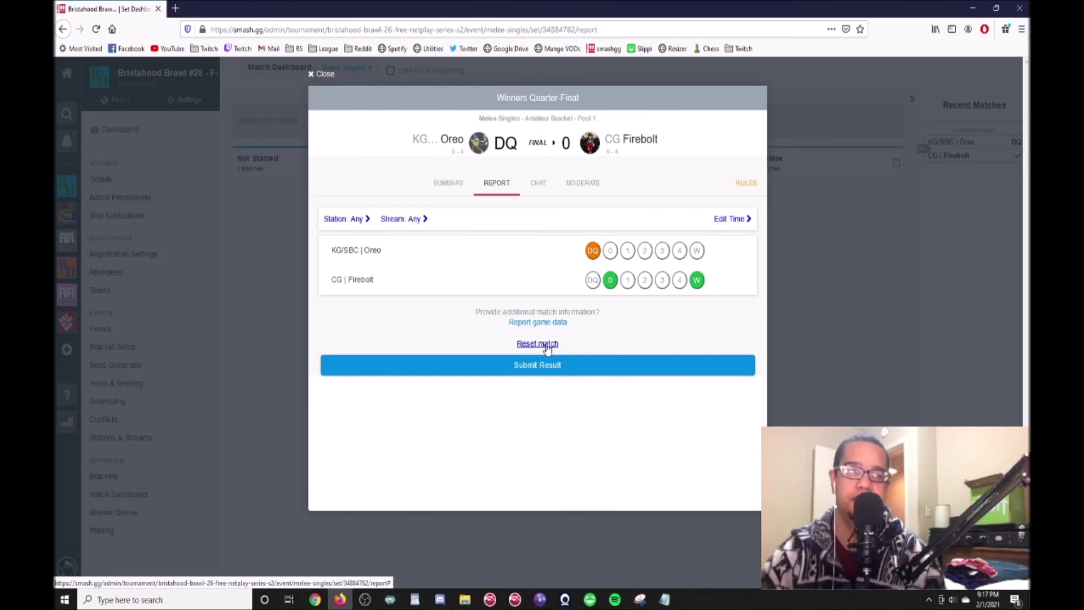
# Try a score of 2 for the first player, set that player back to DQ, and submit the match result
pyautogui.click(645, 250)
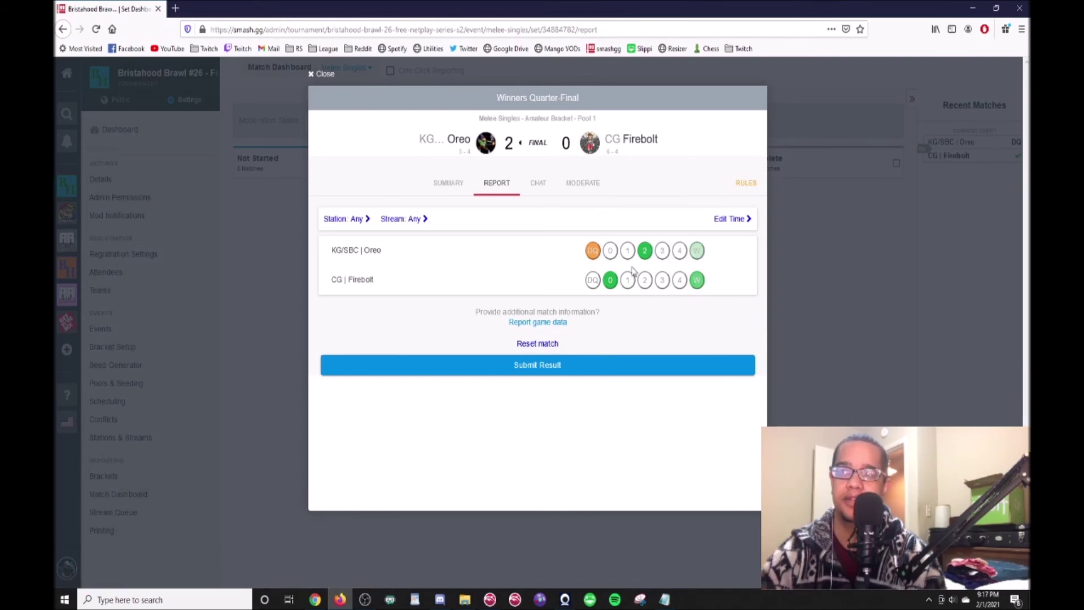
pyautogui.click(592, 250)
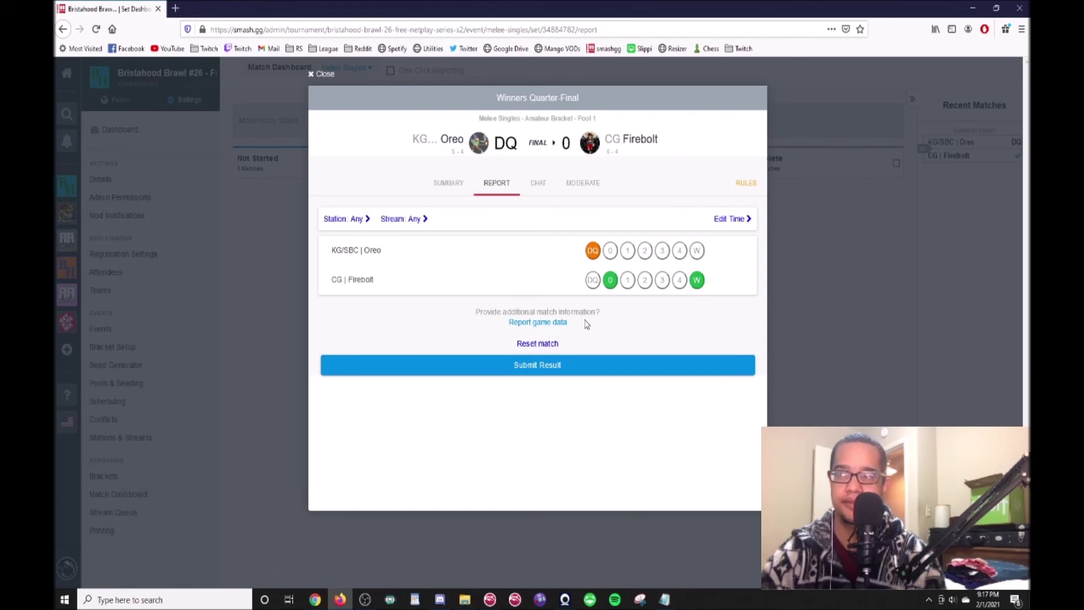
pyautogui.click(673, 361)
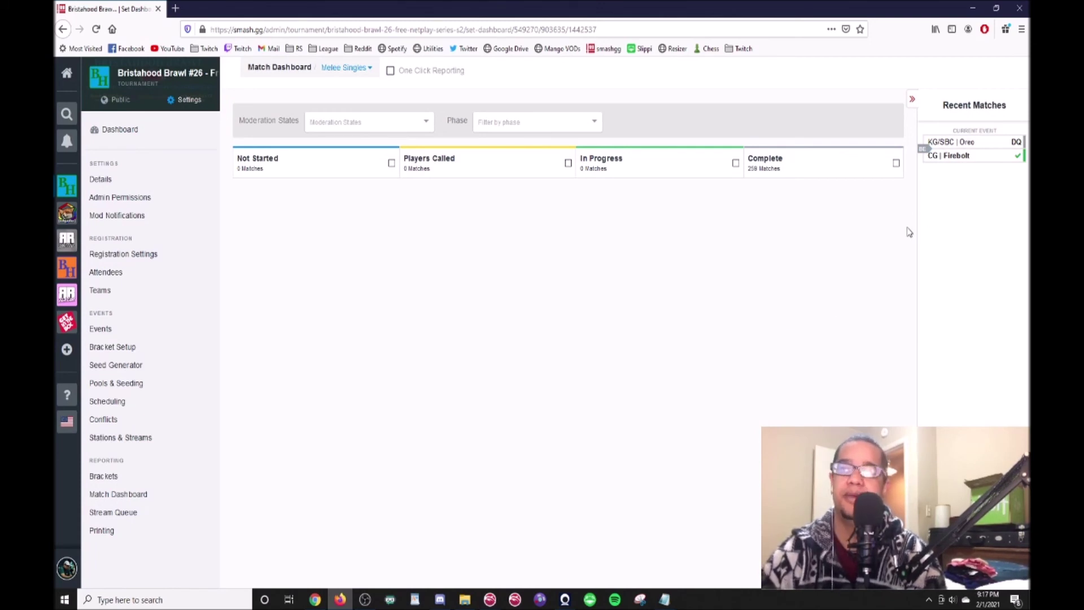
# Reopen the match's results, try a DQ for the second player, resubmit with the first player's DQ, and close the match
pyautogui.click(965, 150)
pyautogui.click(495, 188)
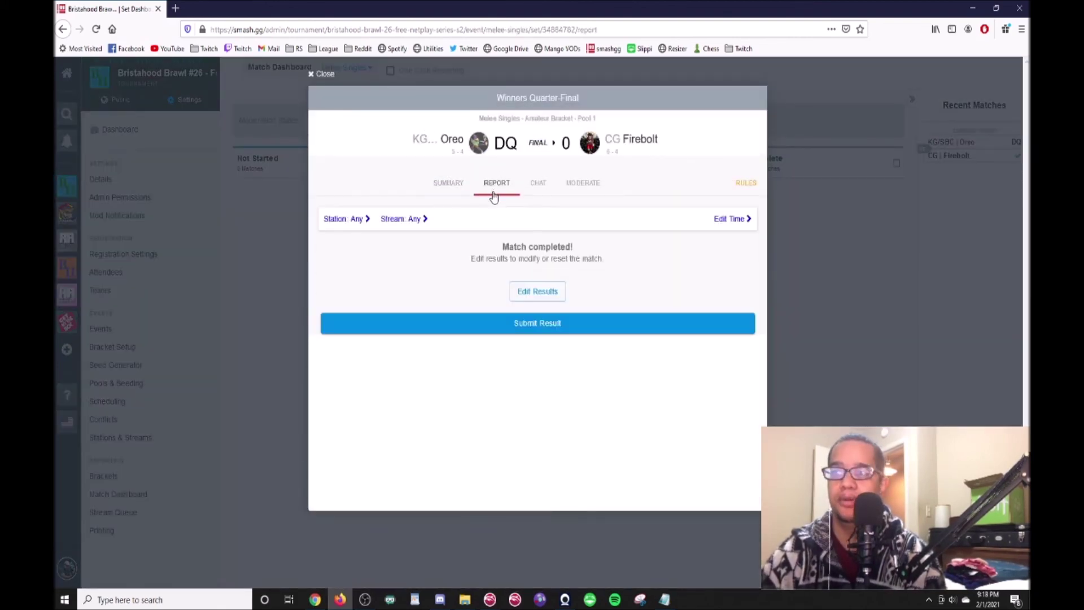
pyautogui.click(517, 289)
pyautogui.click(594, 279)
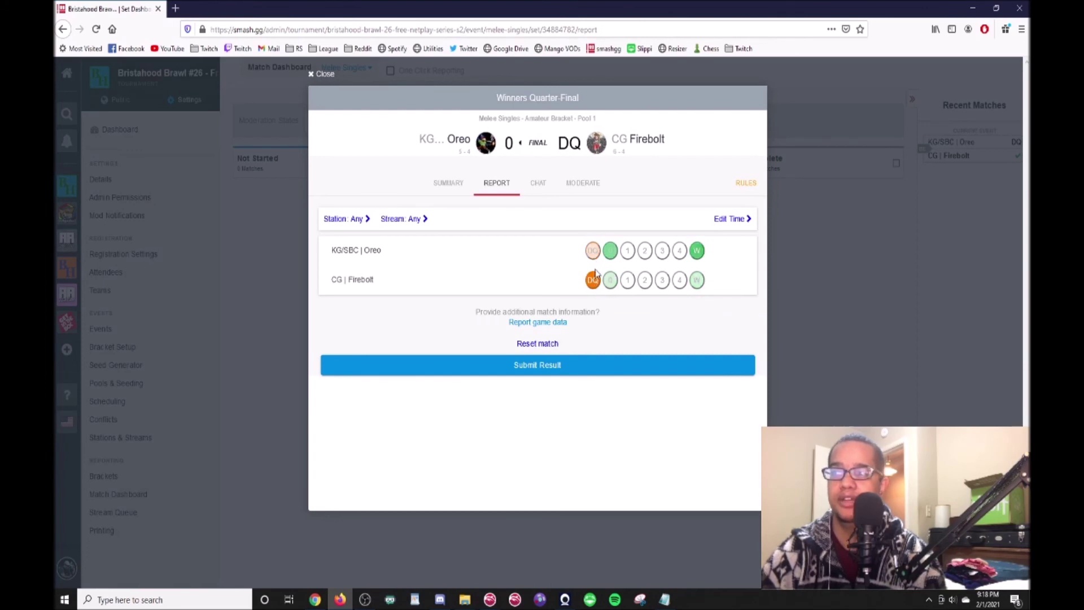
pyautogui.click(546, 374)
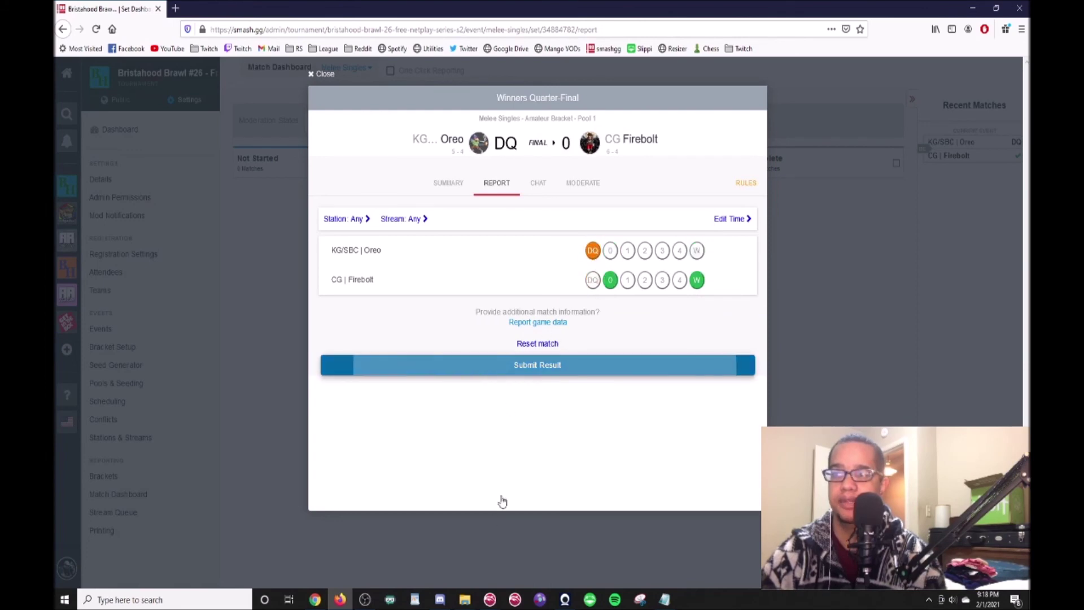
pyautogui.click(515, 374)
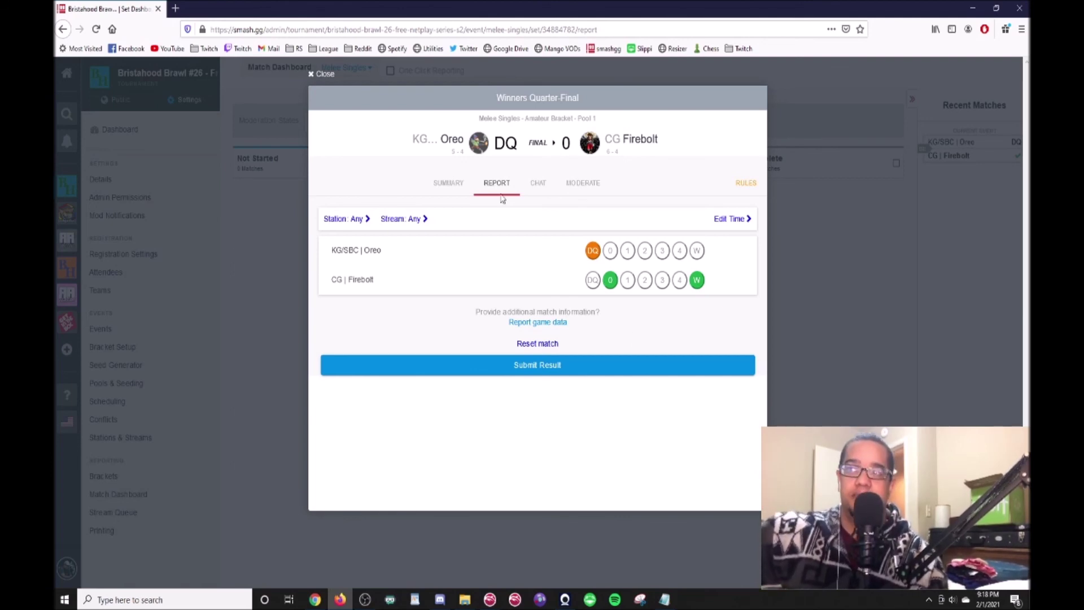
pyautogui.click(875, 335)
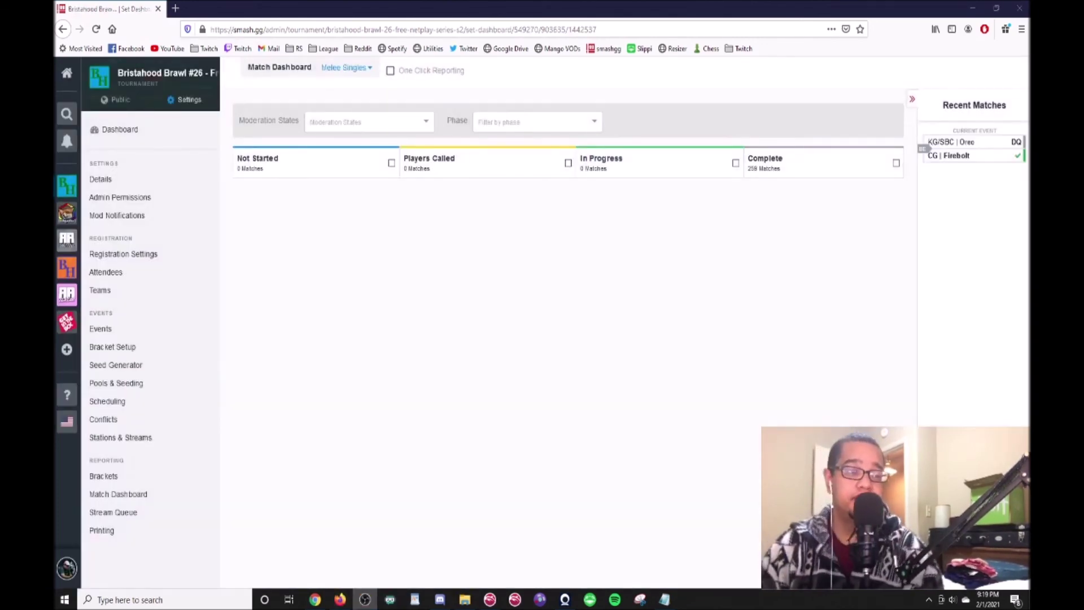